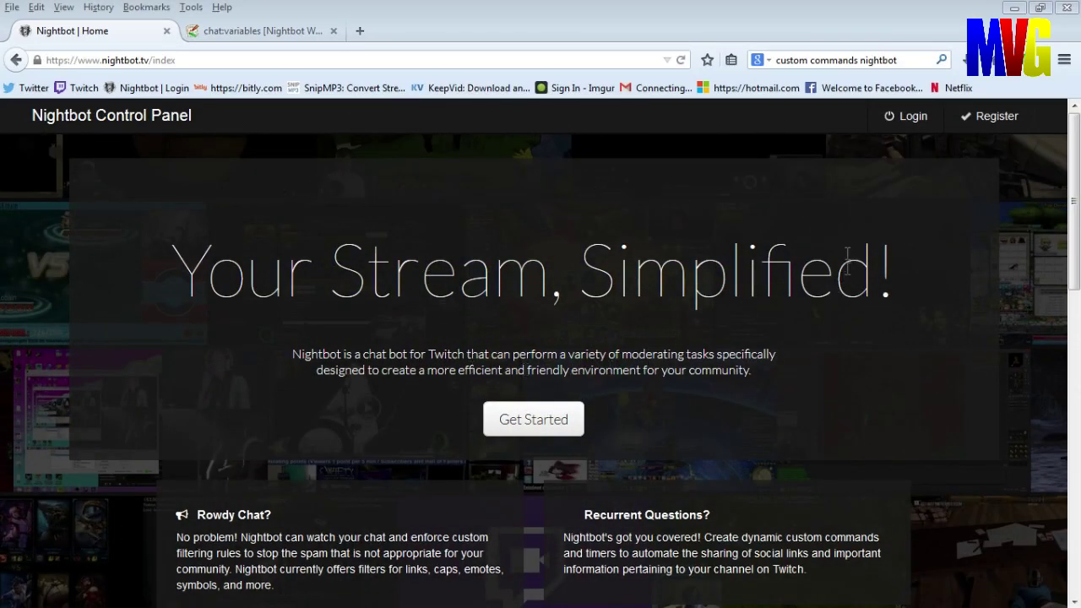
Log in to Nightbot with the saved username and password to reach the channel dashboard.
{"action": "left_click", "coordinate": [912, 119]}
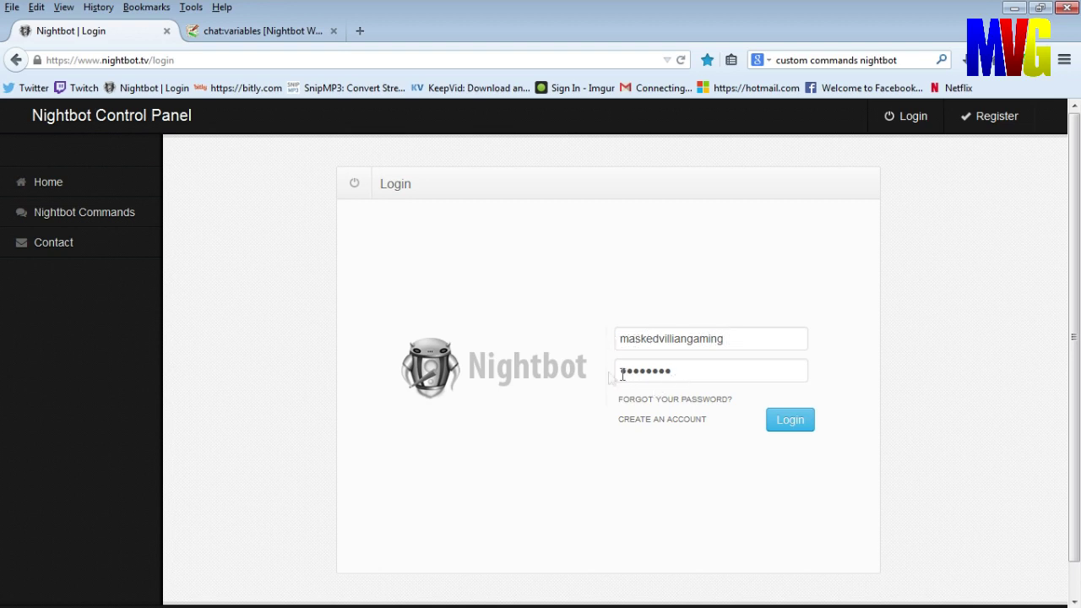
{"action": "left_click", "coordinate": [789, 426]}
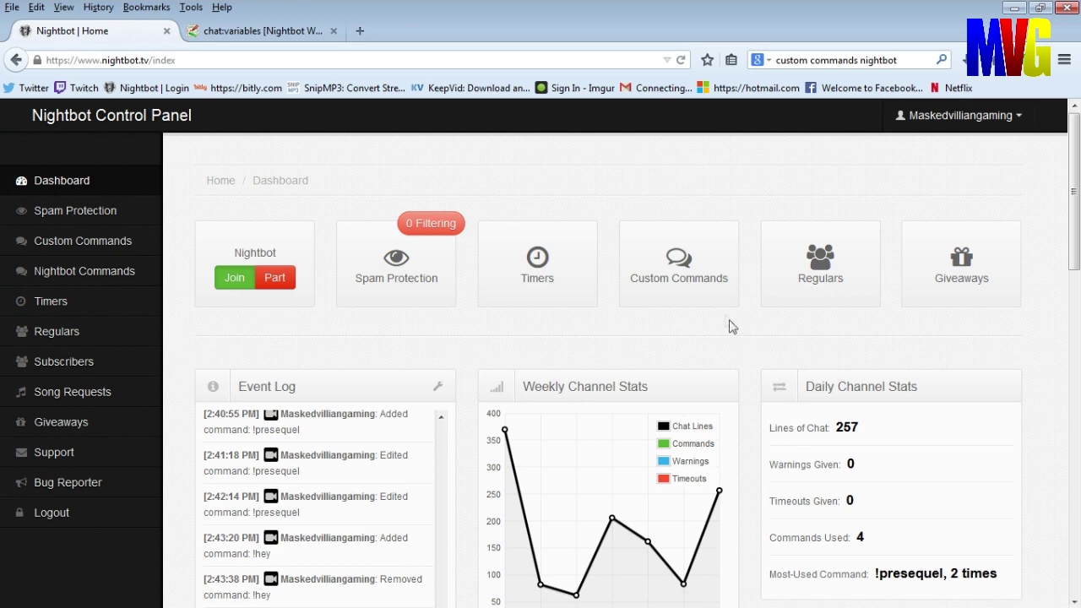
Show the custom commands list at 25 records per page.
{"action": "left_click", "coordinate": [682, 263]}
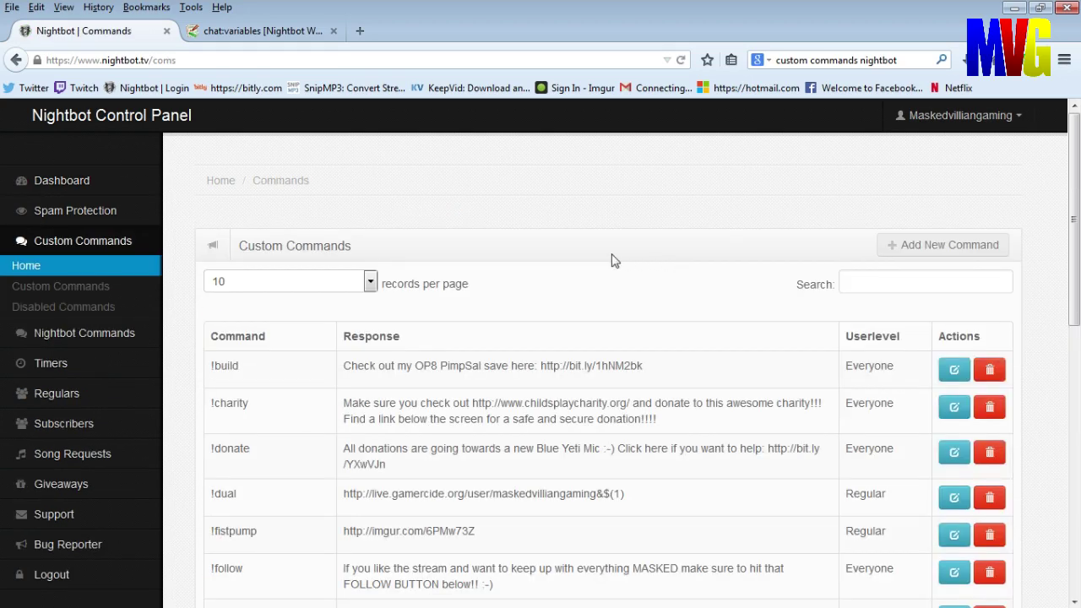
{"action": "left_click", "coordinate": [369, 283]}
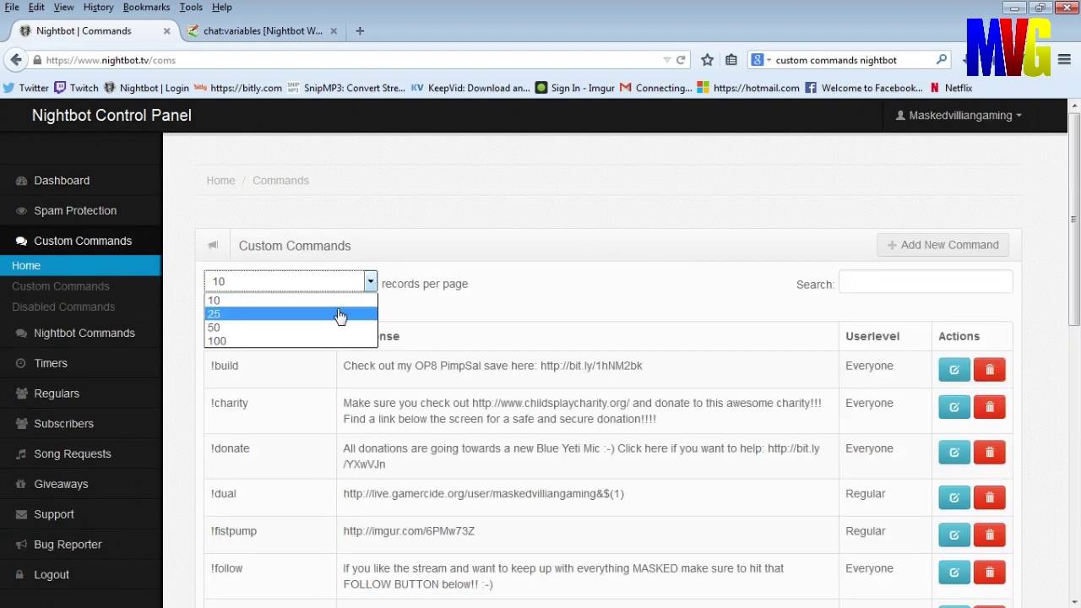
{"action": "left_click", "coordinate": [337, 314]}
Find and select the !followers command's response text, then switch to the wiki's Variables page.
{"action": "scroll", "coordinate": [337, 310], "scroll_direction": "down", "scroll_amount": 5}
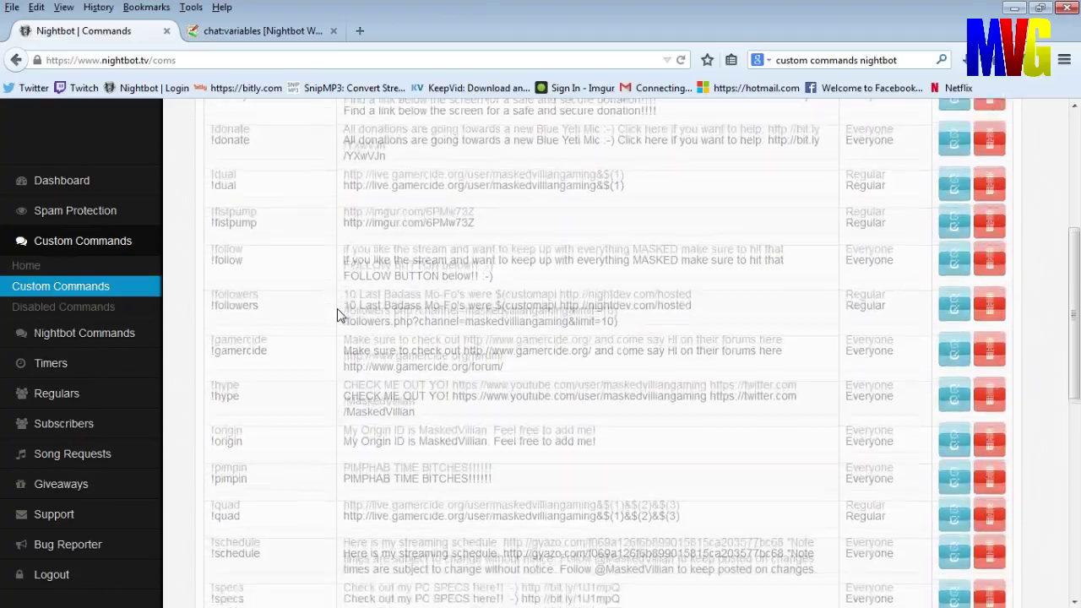
{"action": "scroll", "coordinate": [337, 314], "scroll_direction": "down", "scroll_amount": 3}
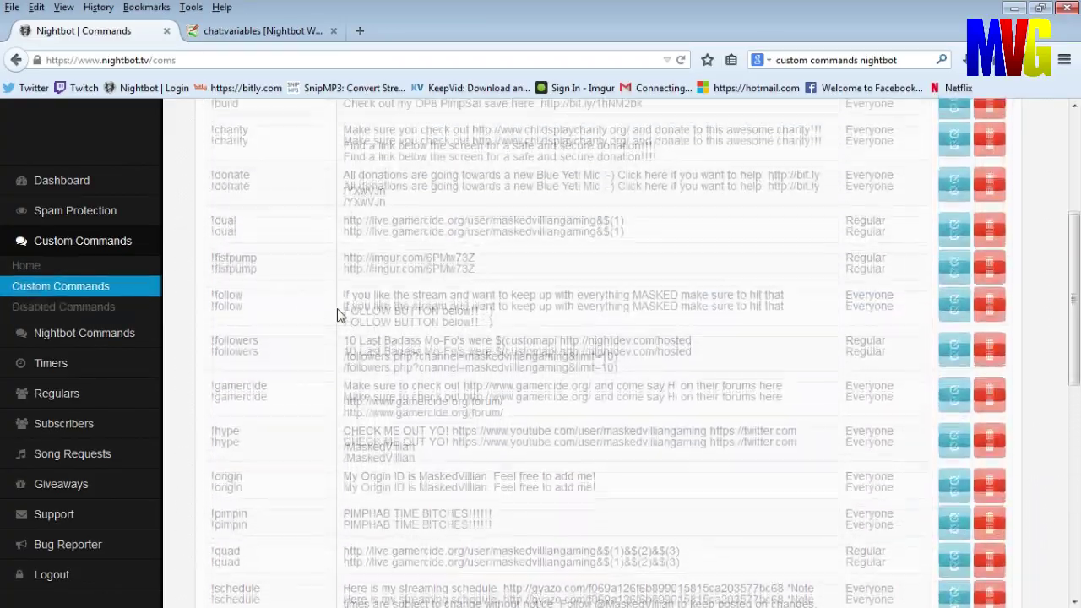
{"action": "scroll", "coordinate": [337, 314], "scroll_direction": "up", "scroll_amount": 3}
{"action": "scroll", "coordinate": [337, 314], "scroll_direction": "down", "scroll_amount": 5}
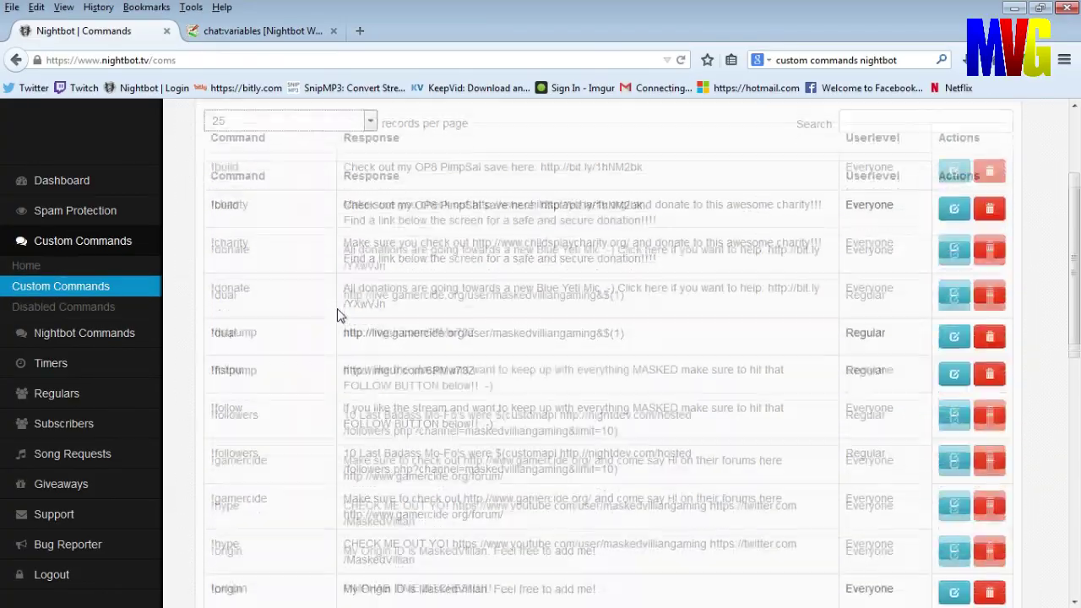
{"action": "scroll", "coordinate": [336, 314], "scroll_direction": "down", "scroll_amount": 4}
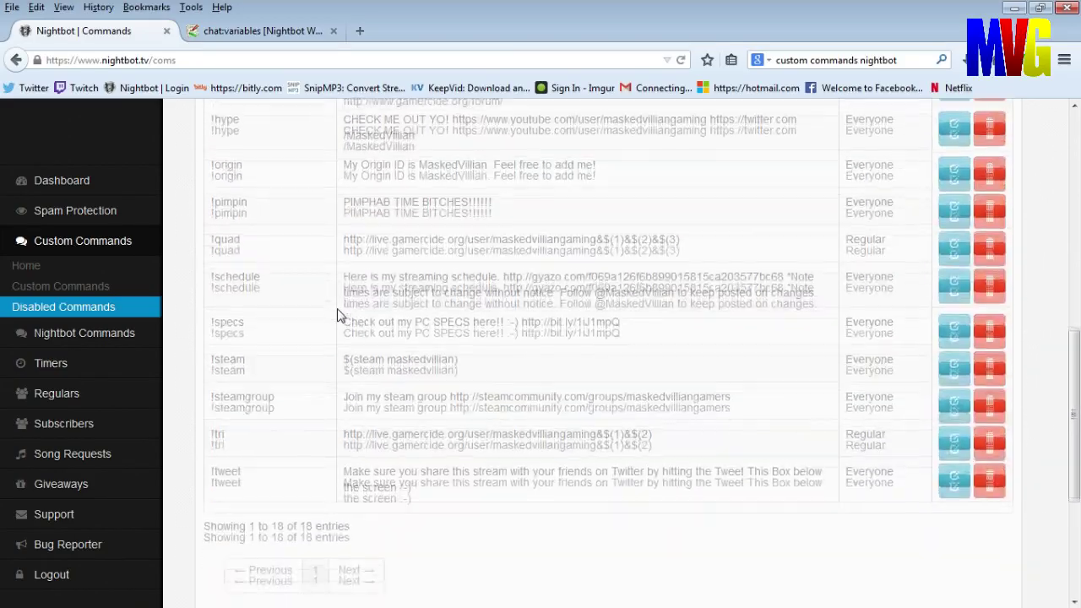
{"action": "scroll", "coordinate": [337, 314], "scroll_direction": "up", "scroll_amount": 5}
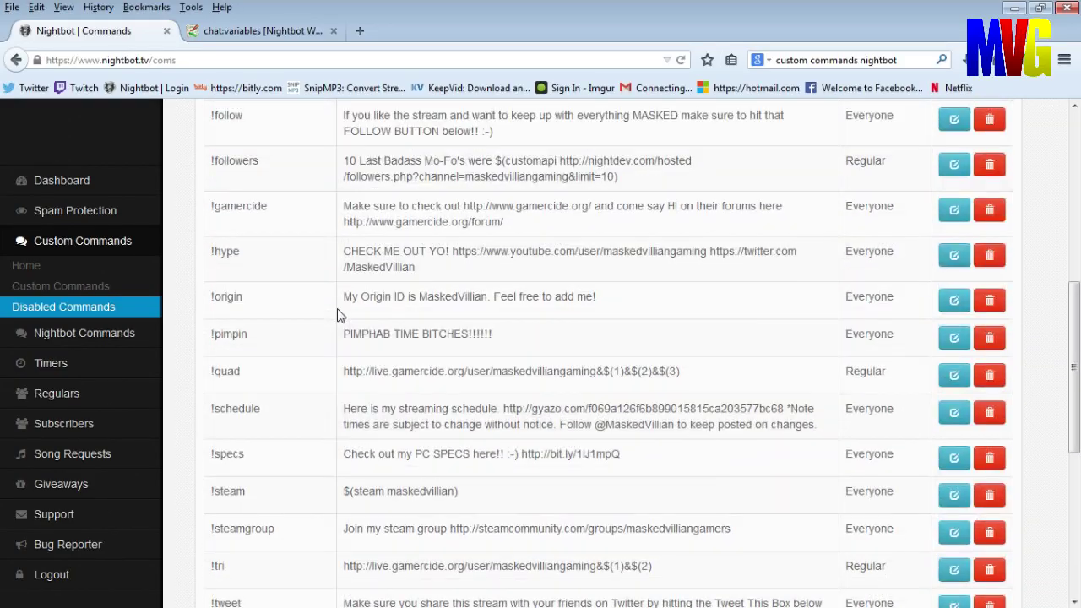
{"action": "scroll", "coordinate": [337, 314], "scroll_direction": "up", "scroll_amount": 2}
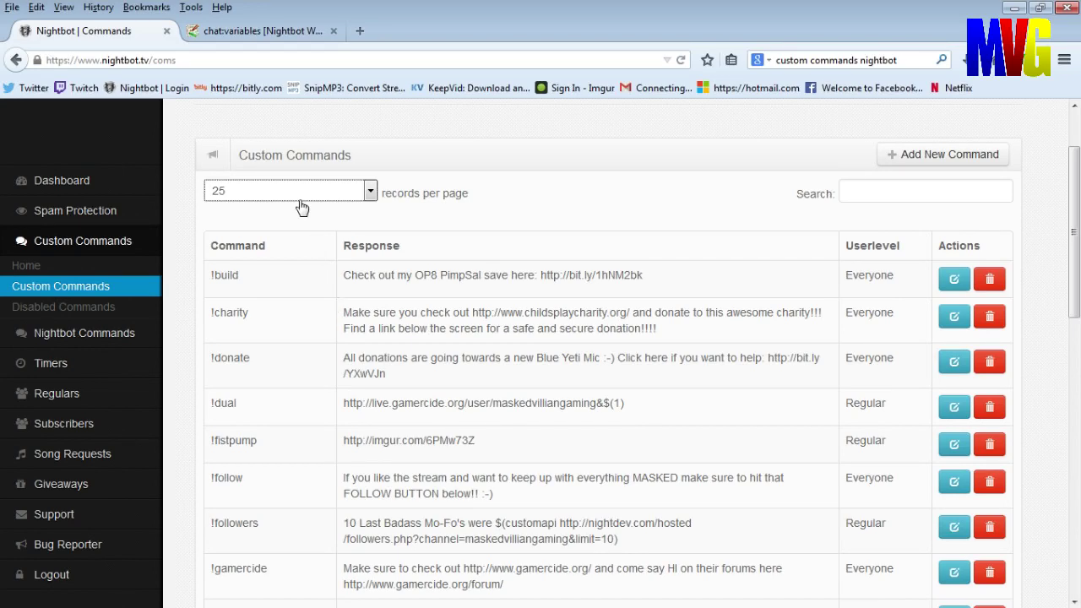
{"action": "scroll", "coordinate": [389, 188], "scroll_direction": "down", "scroll_amount": 3}
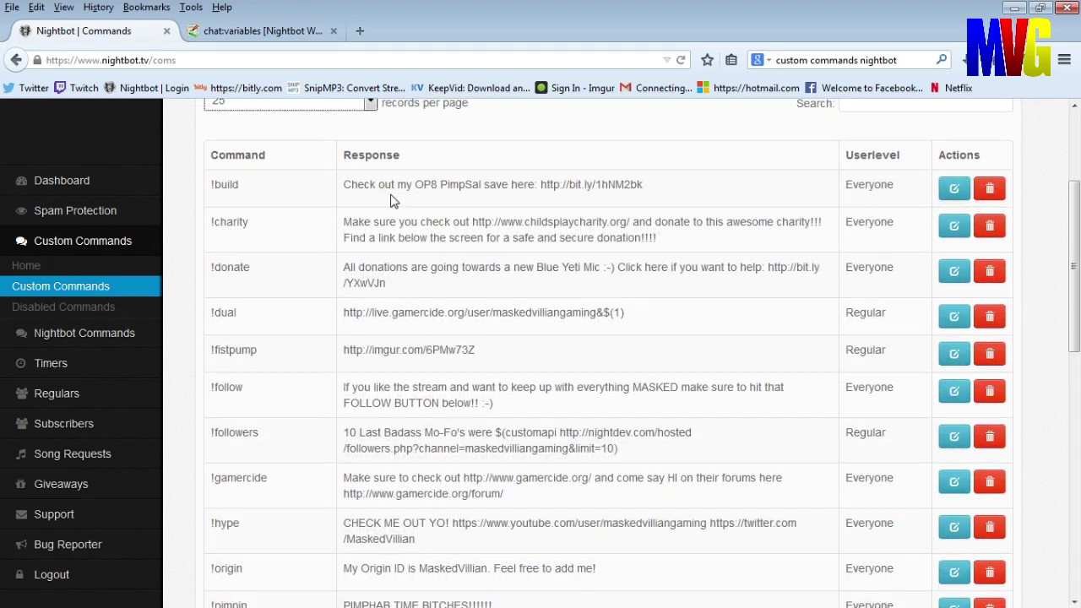
{"action": "left_click_drag", "start_coordinate": [344, 341], "coordinate": [618, 361]}
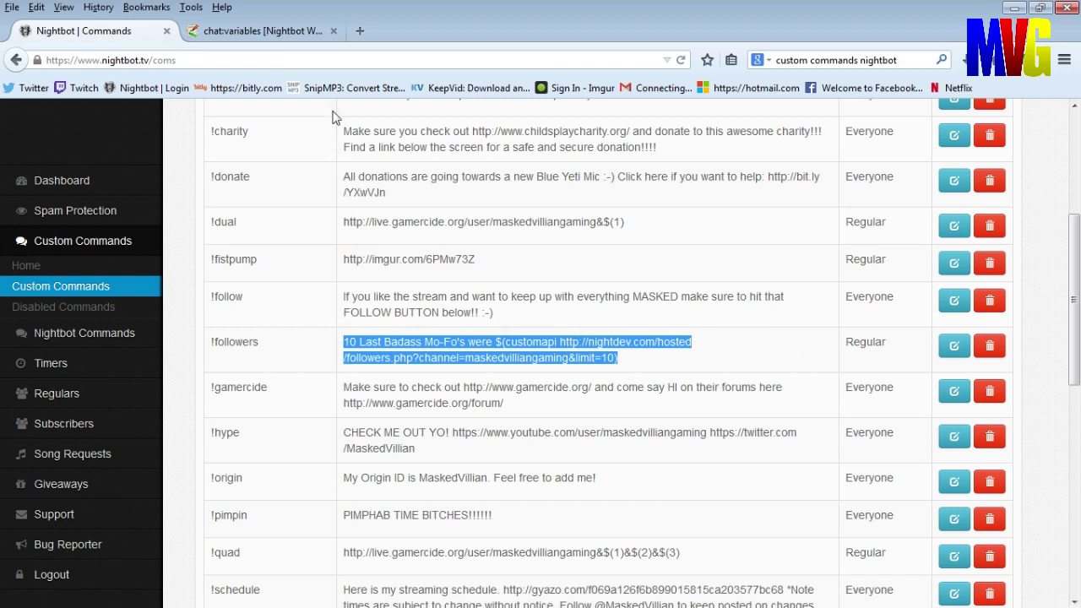
{"action": "left_click", "coordinate": [307, 39]}
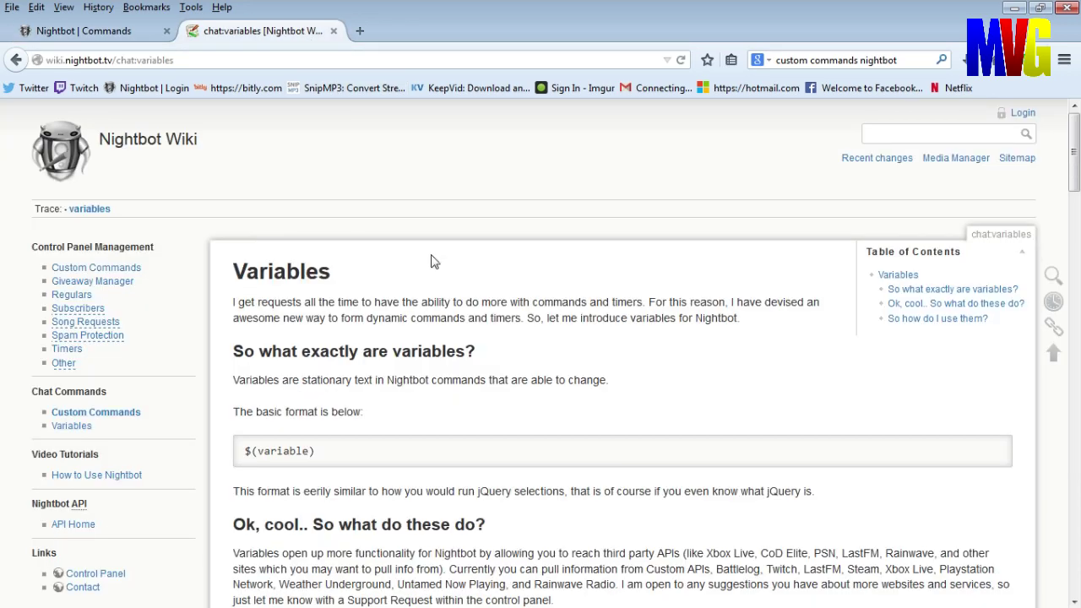
Scroll to the $(customapi url) row and copy its example !followers response text.
{"action": "scroll", "coordinate": [431, 262], "scroll_direction": "down", "scroll_amount": 2}
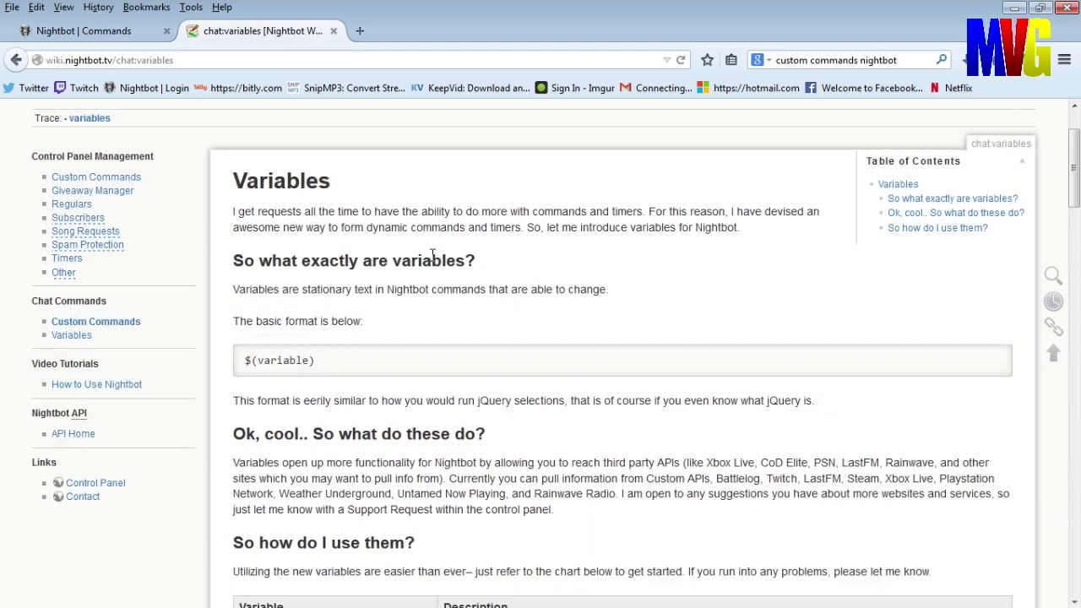
{"action": "scroll", "coordinate": [432, 254], "scroll_direction": "down", "scroll_amount": 2}
{"action": "scroll", "coordinate": [432, 253], "scroll_direction": "down", "scroll_amount": 2}
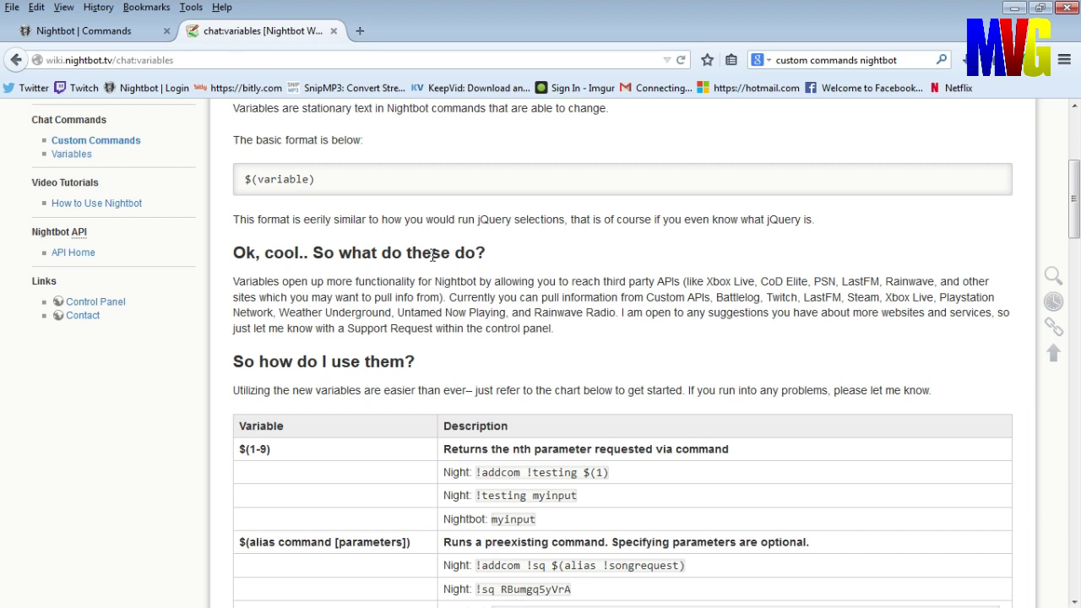
{"action": "scroll", "coordinate": [432, 255], "scroll_direction": "down", "scroll_amount": 5}
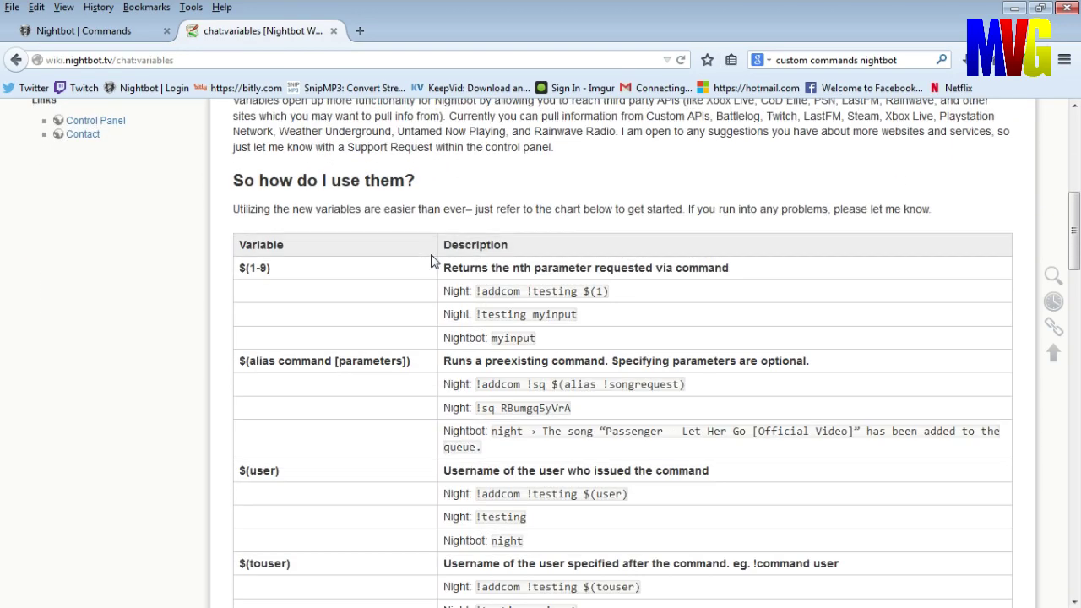
{"action": "scroll", "coordinate": [432, 260], "scroll_direction": "down", "scroll_amount": 2}
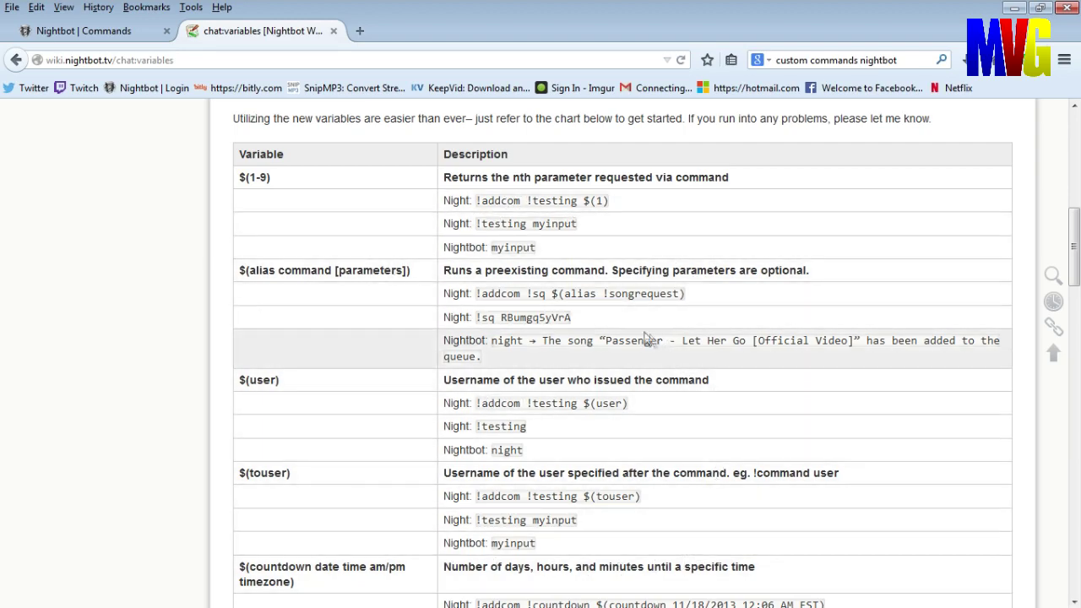
{"action": "scroll", "coordinate": [574, 315], "scroll_direction": "down", "scroll_amount": 5}
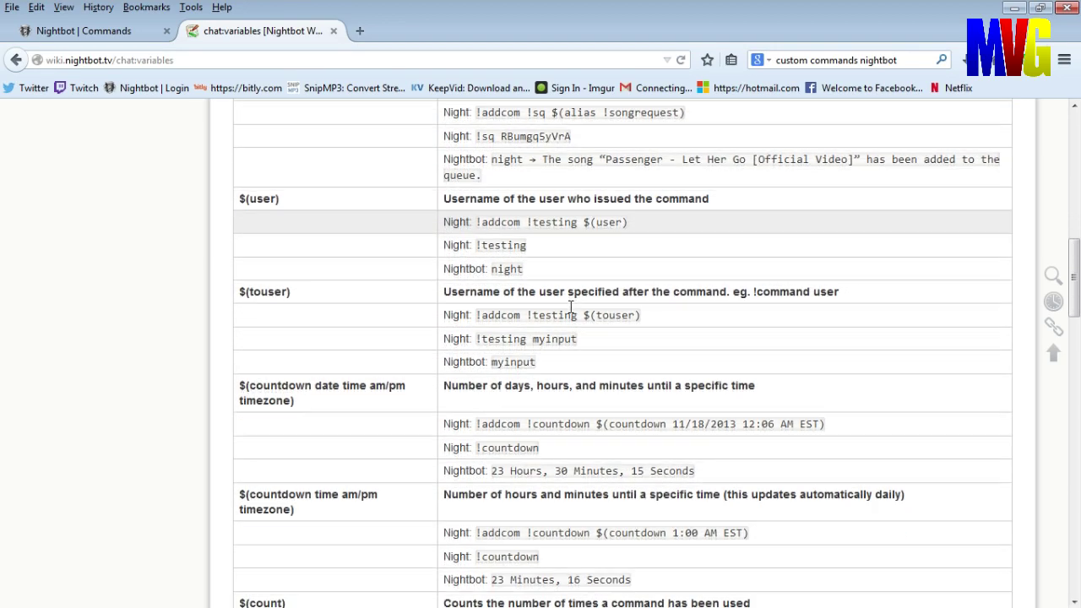
{"action": "scroll", "coordinate": [572, 312], "scroll_direction": "down", "scroll_amount": 7}
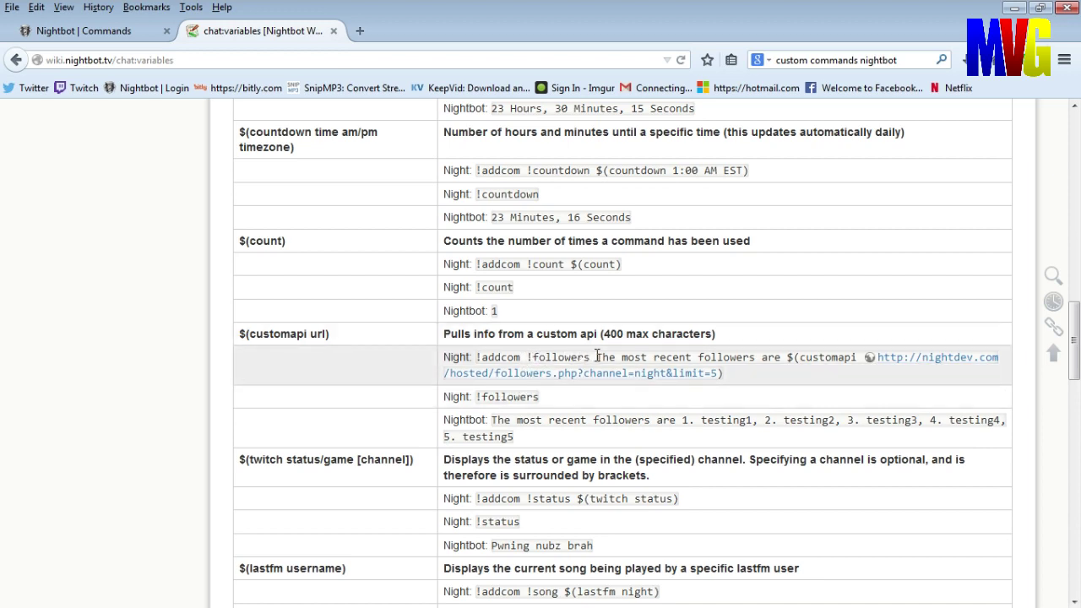
{"action": "left_click_drag", "start_coordinate": [596, 356], "coordinate": [723, 375]}
{"action": "key", "text": "ctrl+c"}
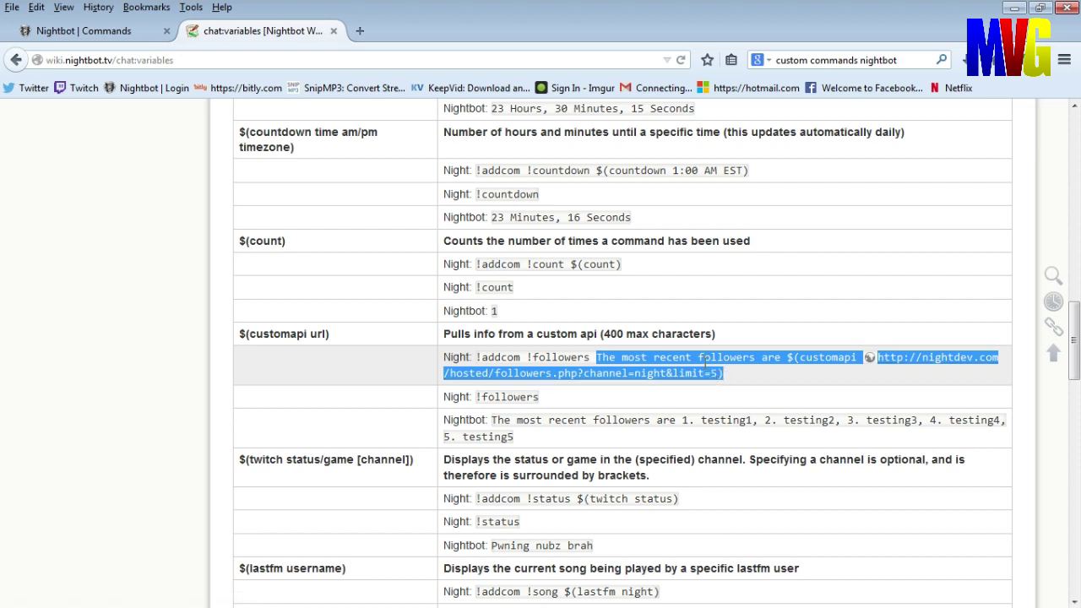
{"action": "right_click", "coordinate": [703, 360]}
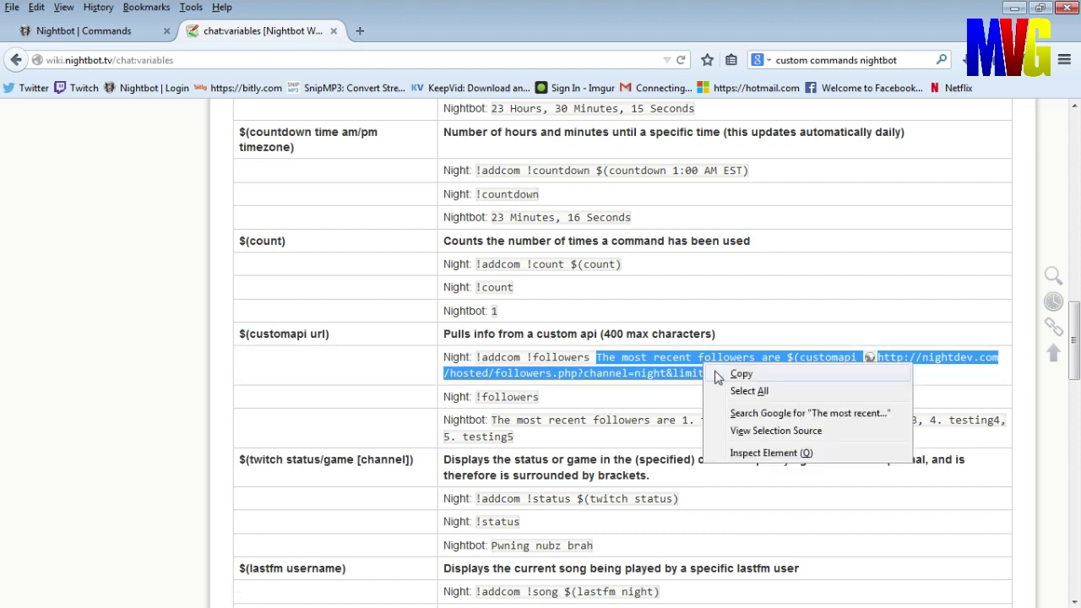
{"action": "left_click", "coordinate": [711, 373]}
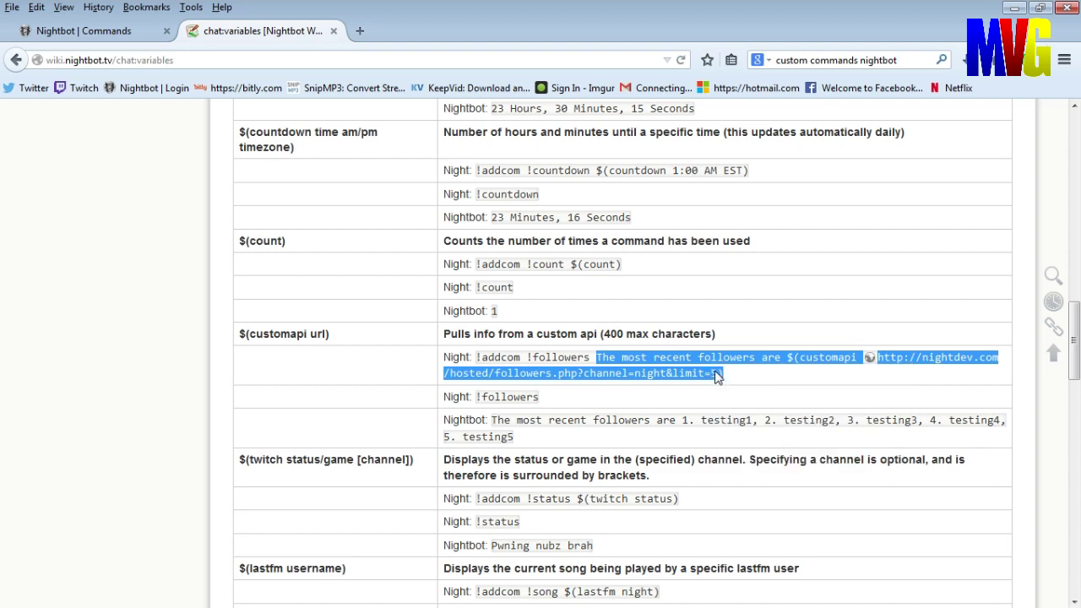
Start a new custom command named !last5 with User Access kept on Everyone.
{"action": "left_click", "coordinate": [145, 38]}
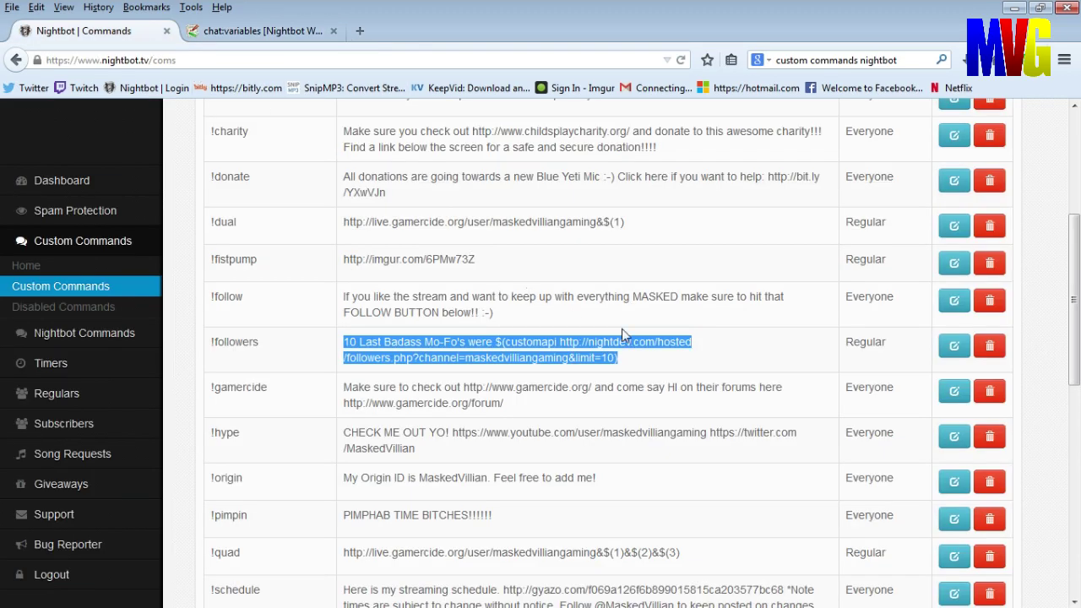
{"action": "scroll", "coordinate": [622, 332], "scroll_direction": "up", "scroll_amount": 5}
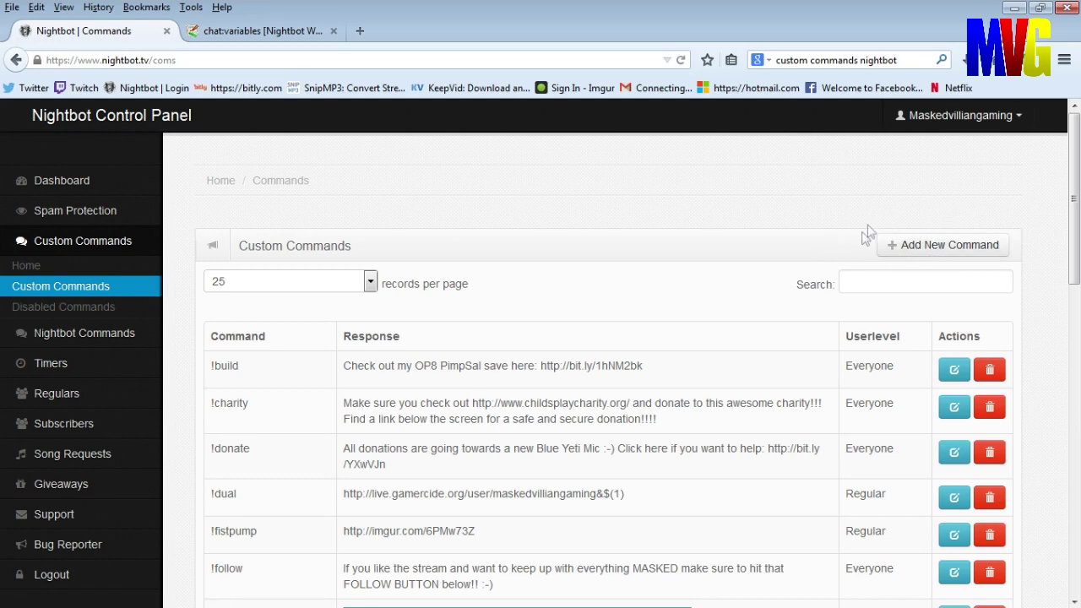
{"action": "left_click", "coordinate": [921, 249]}
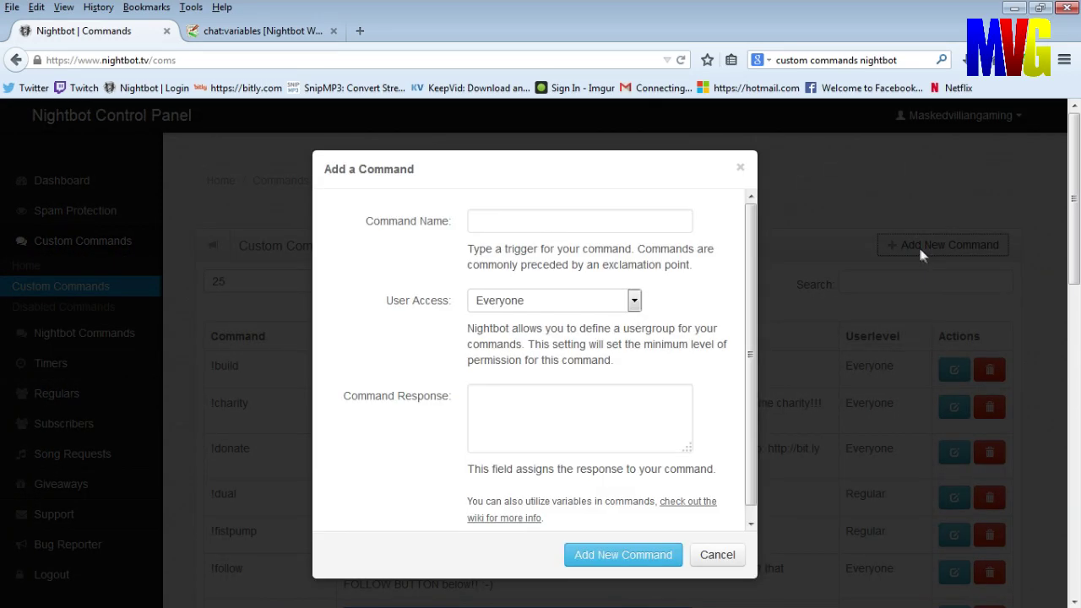
{"action": "left_click", "coordinate": [583, 228]}
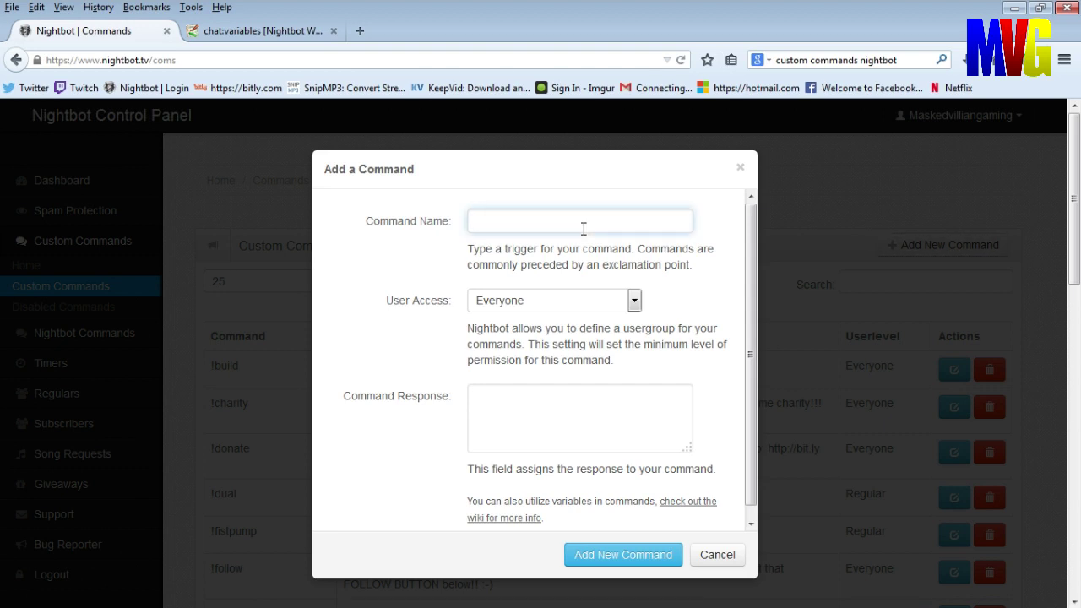
{"action": "type", "text": "!last5"}
{"action": "left_click", "coordinate": [526, 416]}
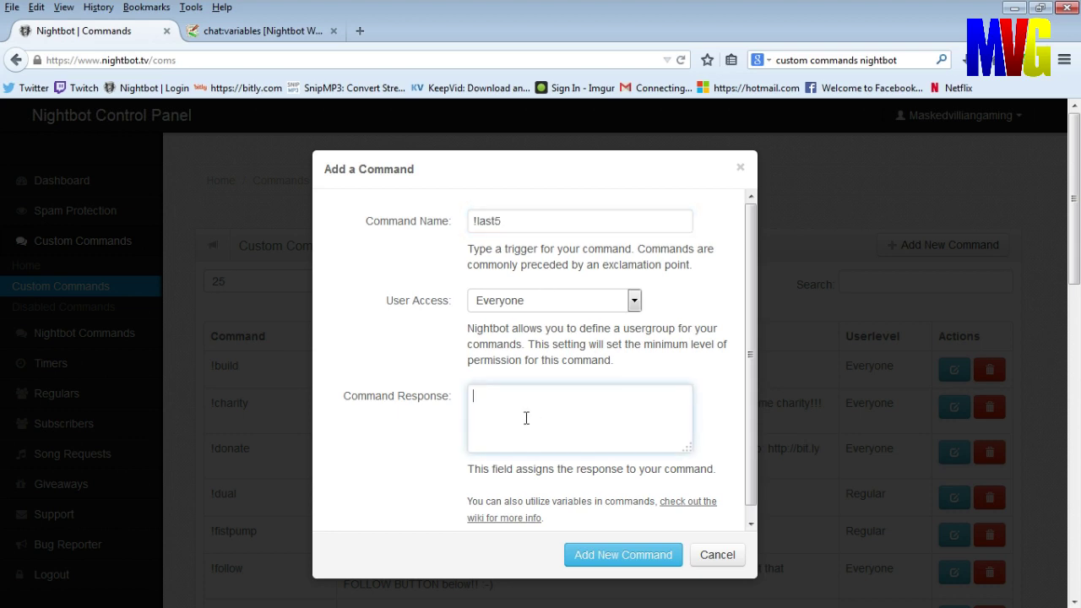
{"action": "left_click", "coordinate": [634, 302]}
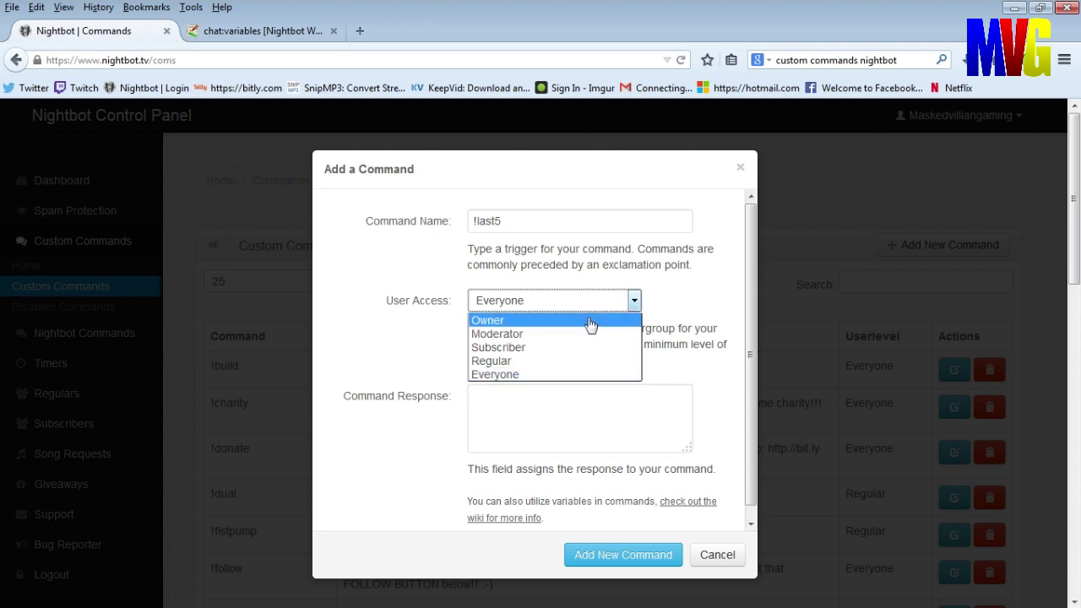
{"action": "left_click", "coordinate": [580, 382]}
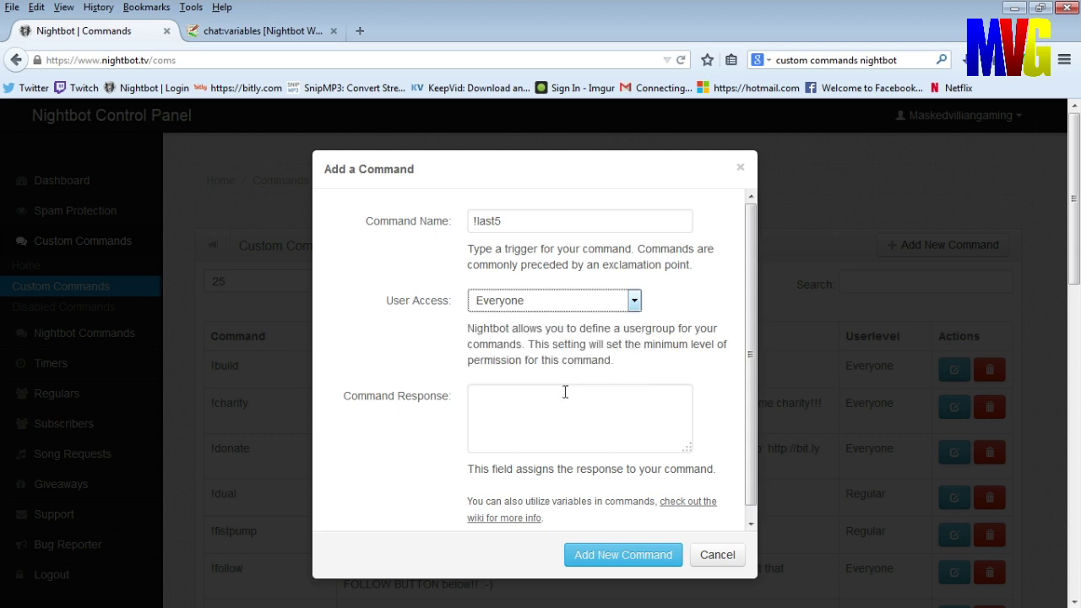
Paste the customapi followers URL as the response, insert the channel's name, and begin it 'My last 5 followers were'.
{"action": "left_click", "coordinate": [555, 403]}
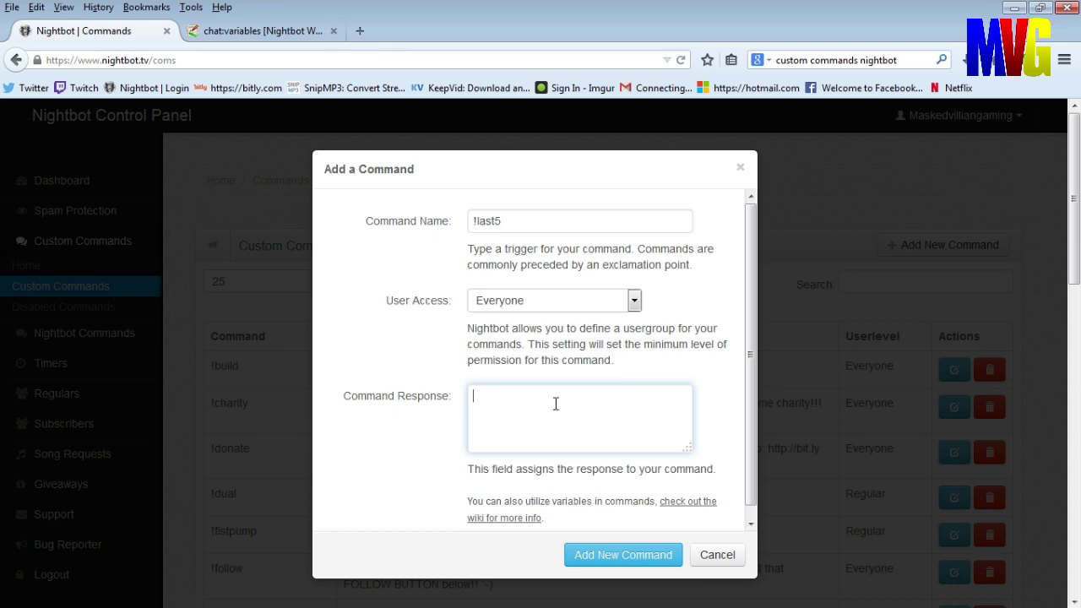
{"action": "right_click", "coordinate": [555, 403]}
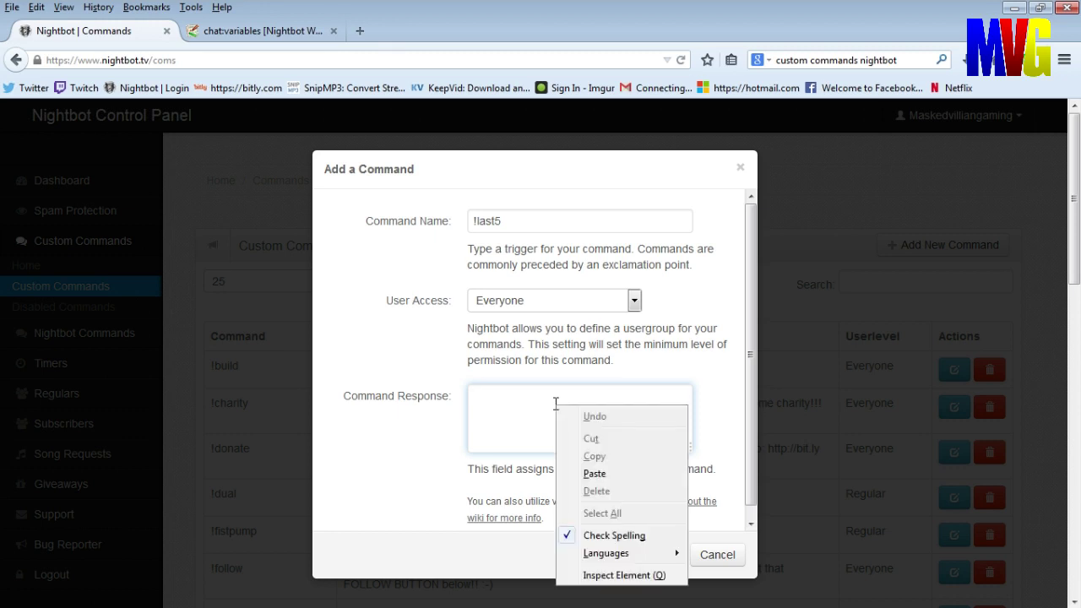
{"action": "left_click", "coordinate": [594, 473]}
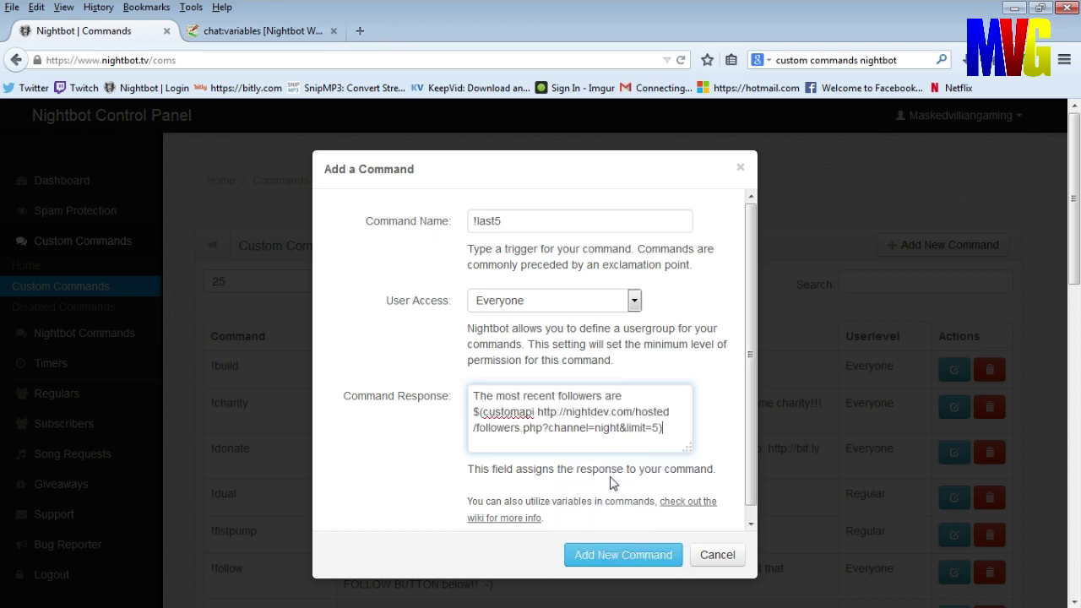
{"action": "left_click", "coordinate": [620, 428]}
{"action": "key", "text": "BackSpace"}
{"action": "key", "text": "BackSpace"}
{"action": "key", "text": "BackSpace"}
{"action": "key", "text": "BackSpace"}
{"action": "key", "text": "BackSpace"}
{"action": "type", "text": "maskedvillian"}
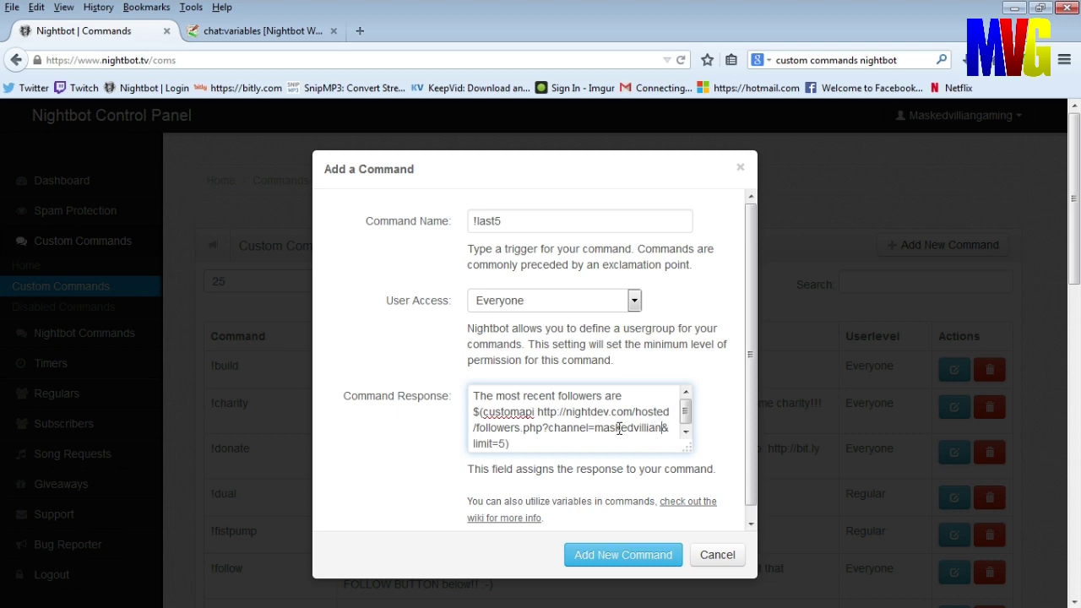
{"action": "type", "text": "gamin"}
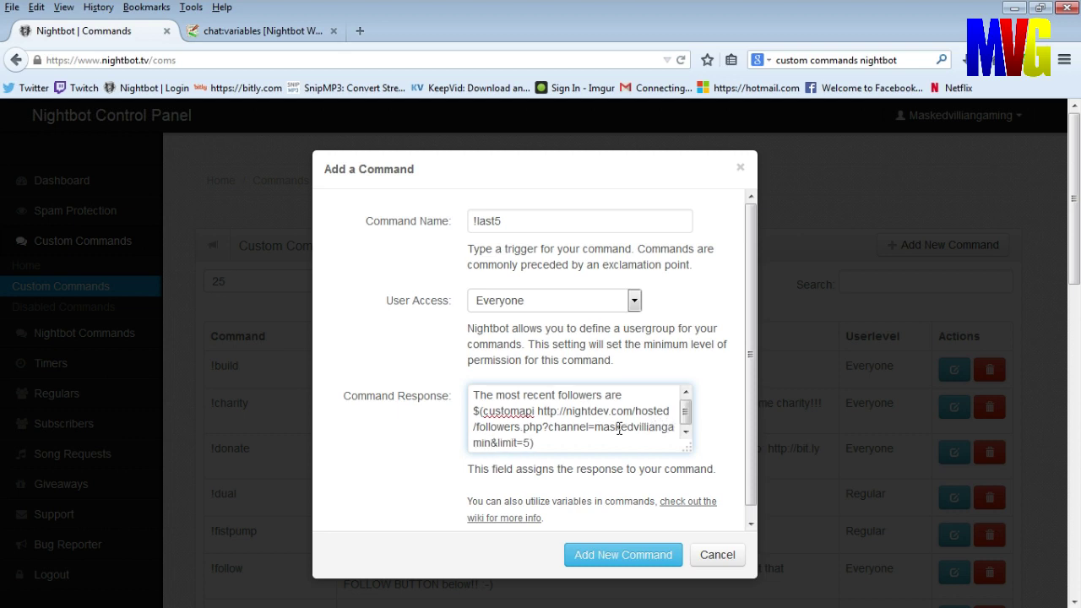
{"action": "type", "text": "g"}
{"action": "left_click_drag", "start_coordinate": [622, 395], "coordinate": [474, 397]}
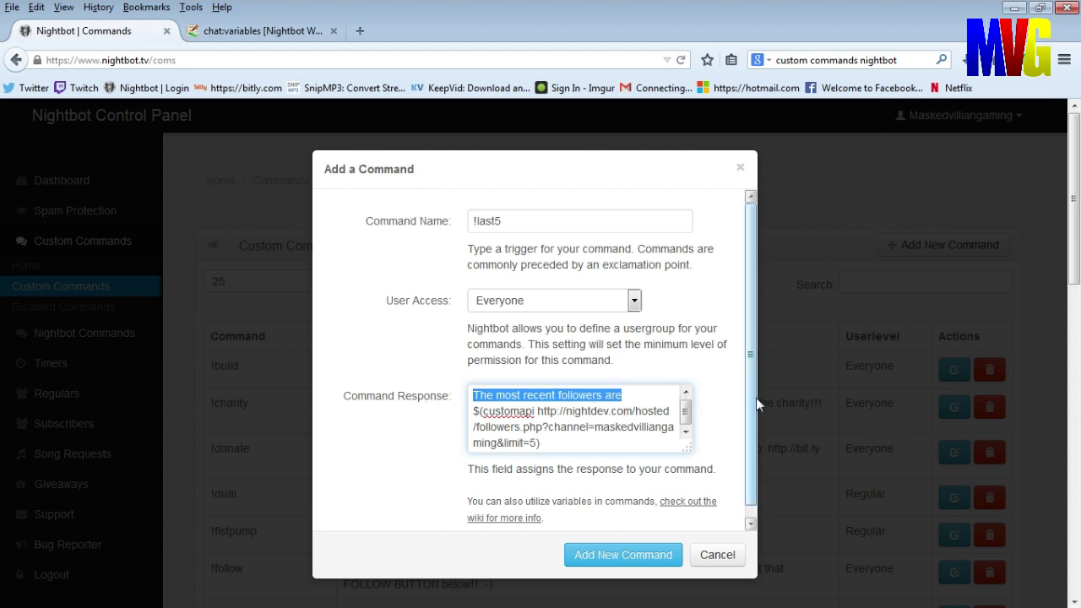
{"action": "type", "text": "My last "}
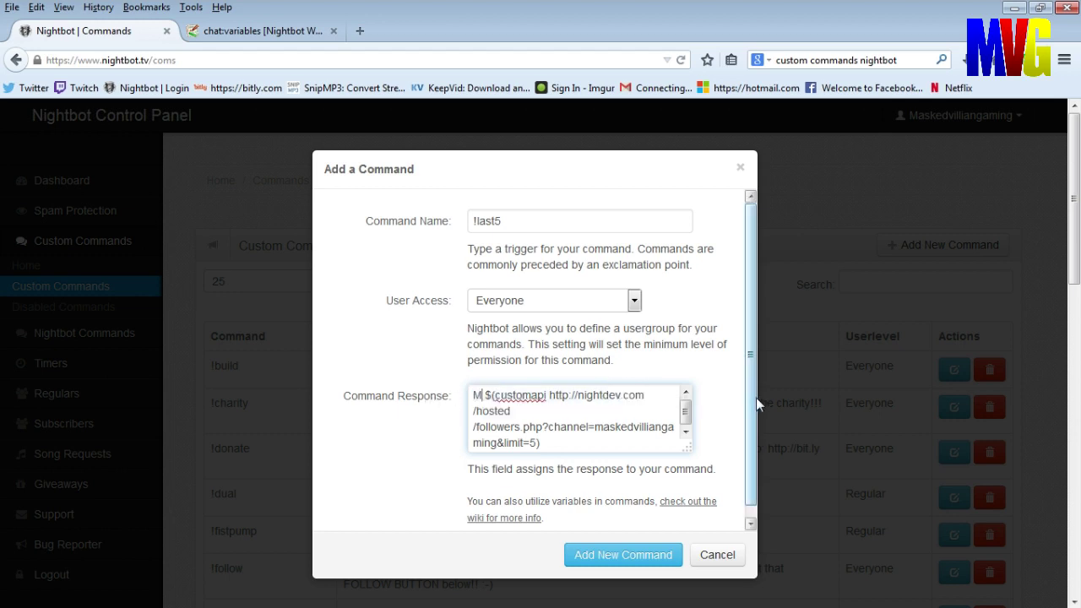
{"action": "type", "text": "5 follo"}
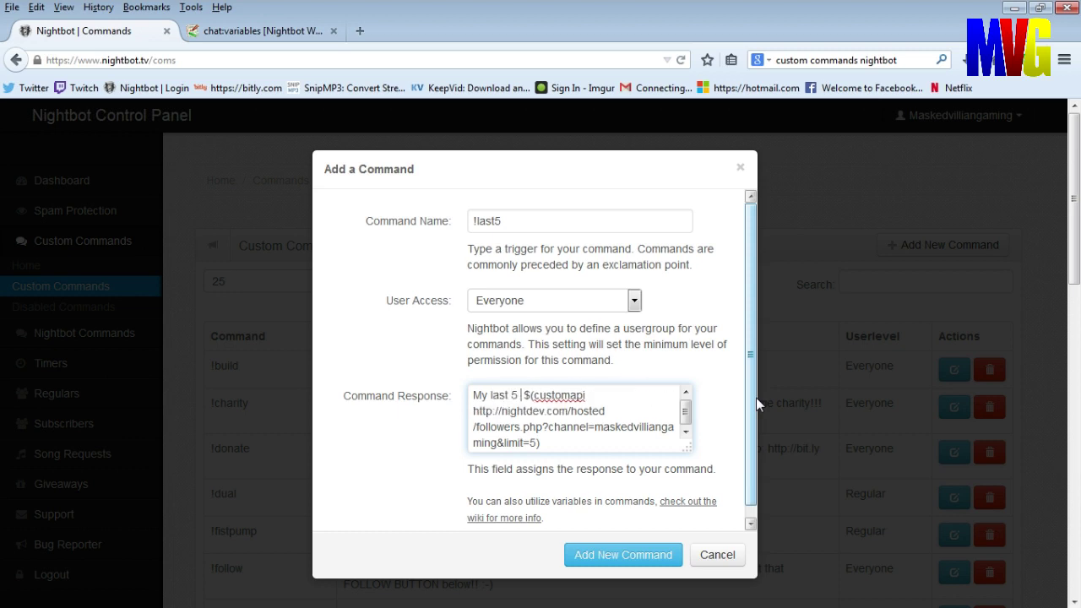
{"action": "type", "text": "wers were"}
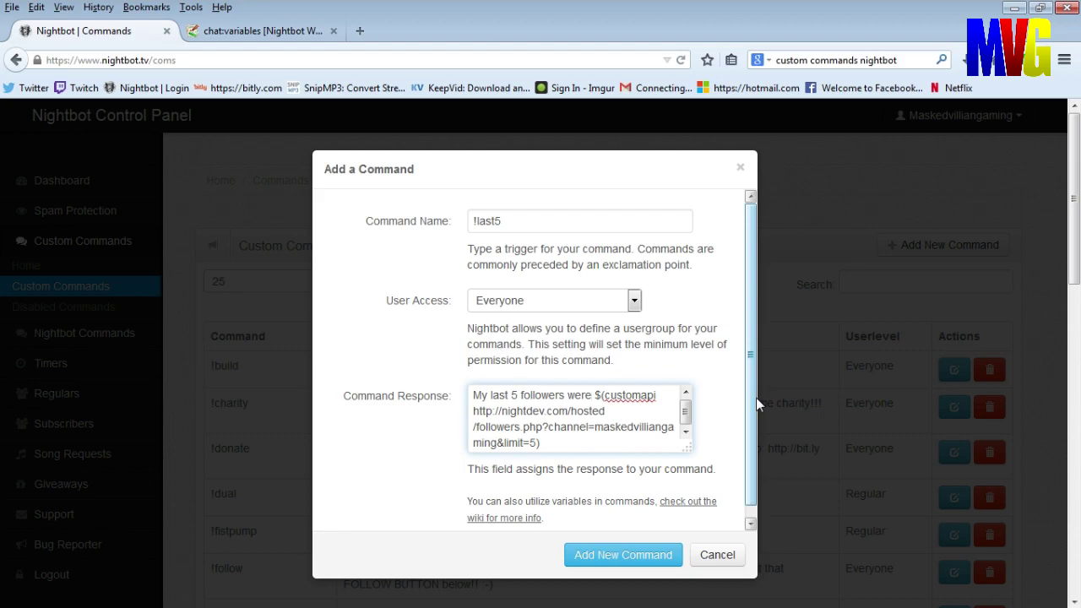
Save the !last5 command and send !last5 in Twitch popout chat to list the five latest followers.
{"action": "left_click", "coordinate": [623, 554]}
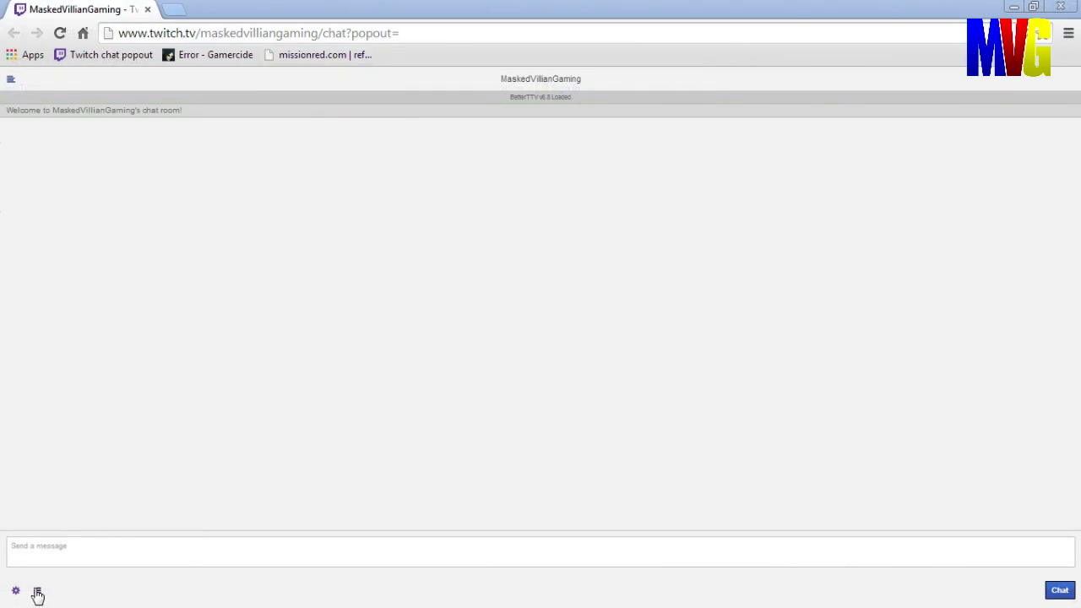
{"action": "left_click", "coordinate": [37, 594]}
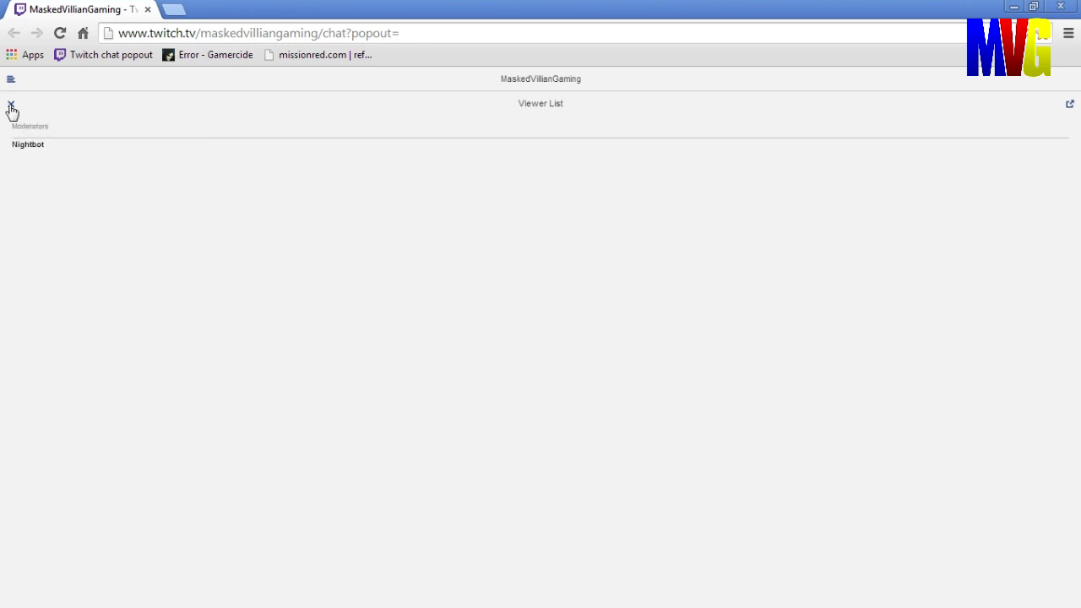
{"action": "left_click", "coordinate": [11, 107]}
{"action": "left_click", "coordinate": [31, 554]}
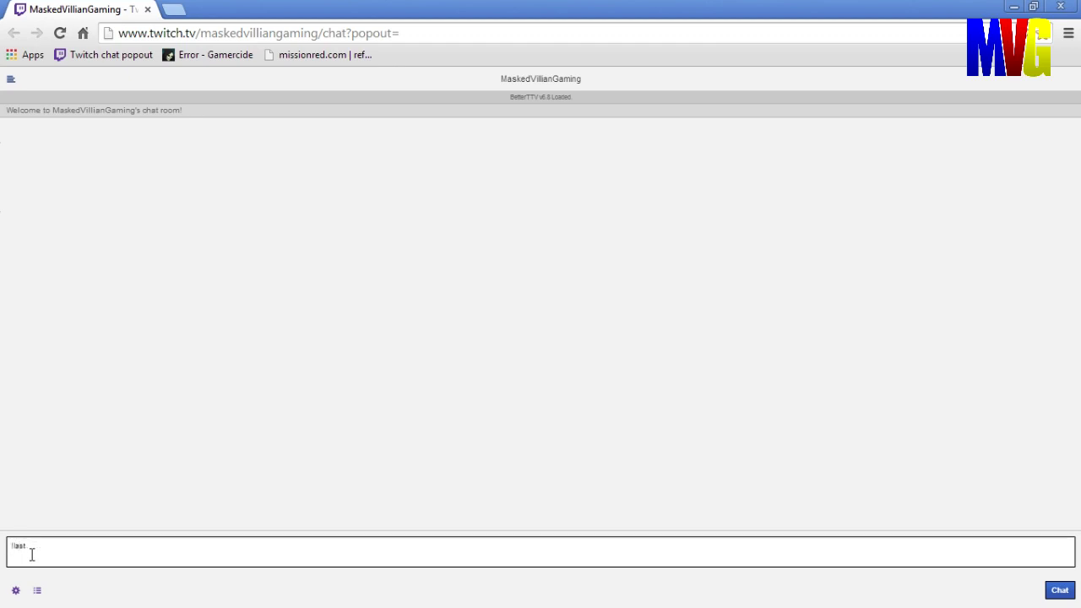
{"action": "key", "text": "Return"}
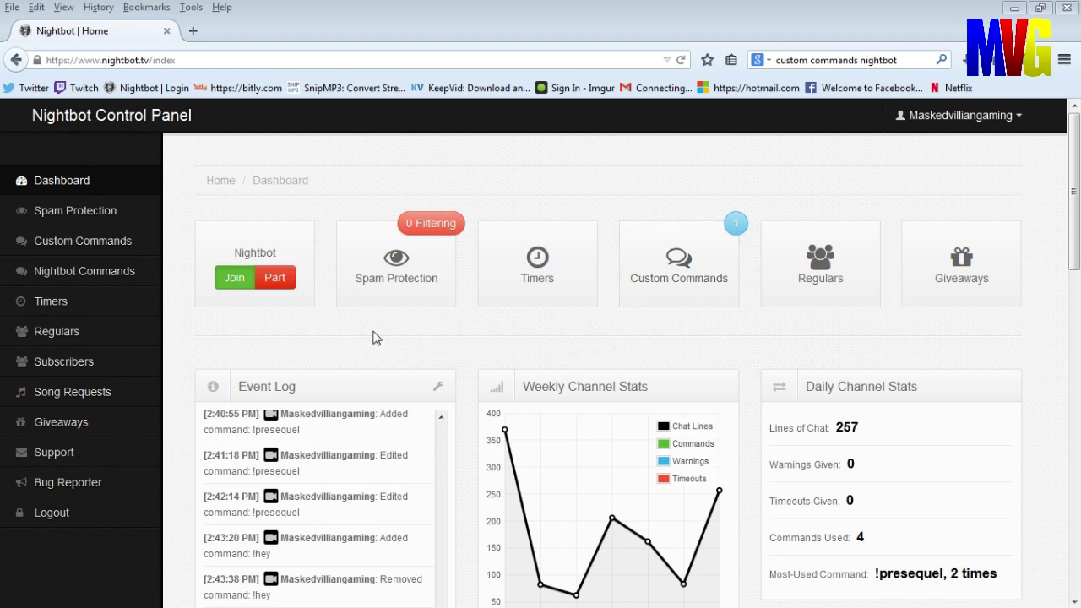
Open Channel Timers, inspect the 'last 10' timer's customapi followers response, and reload the page.
{"action": "left_click", "coordinate": [123, 302]}
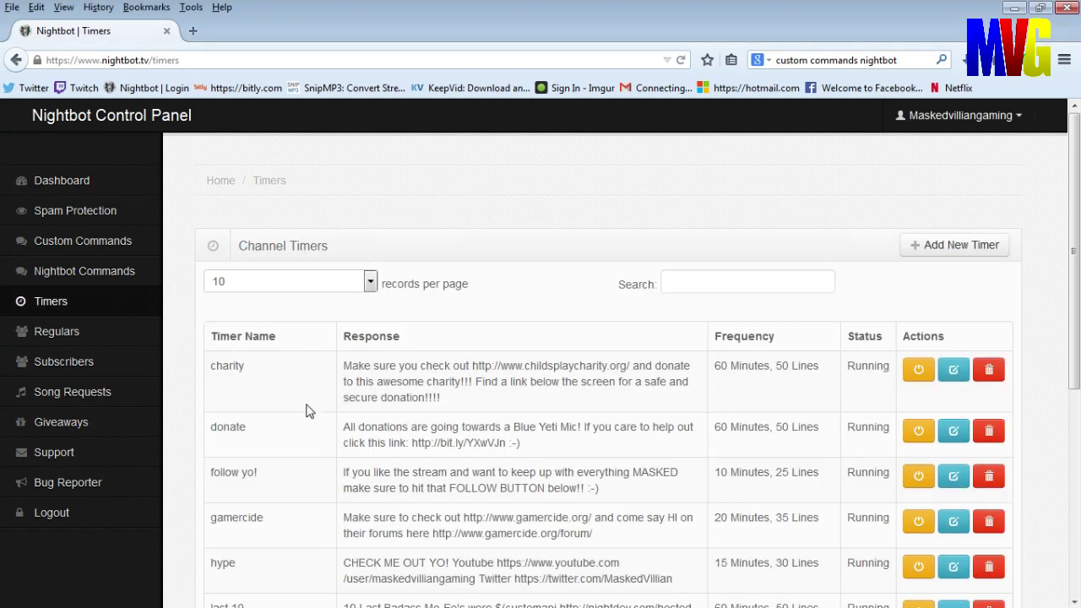
{"action": "scroll", "coordinate": [309, 417], "scroll_direction": "down", "scroll_amount": 2}
{"action": "scroll", "coordinate": [309, 417], "scroll_direction": "down", "scroll_amount": 5}
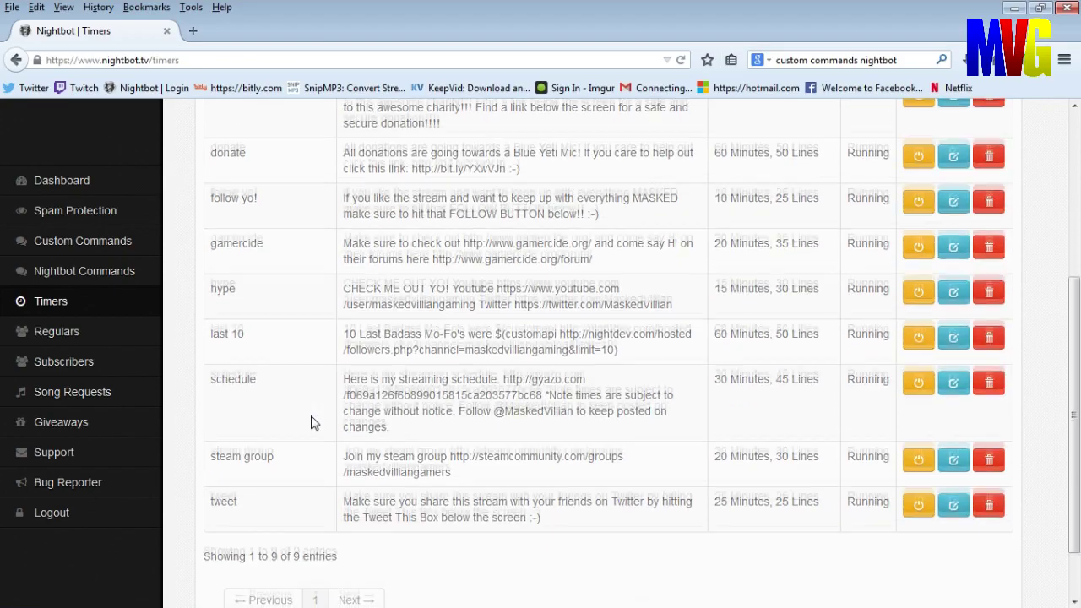
{"action": "scroll", "coordinate": [310, 422], "scroll_direction": "up", "scroll_amount": 4}
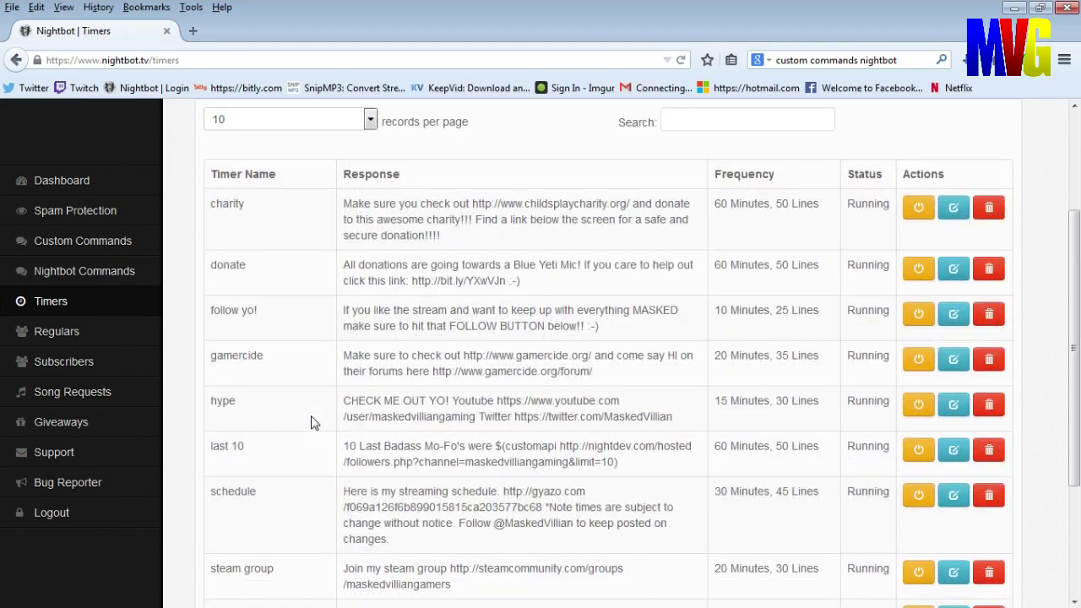
{"action": "left_click_drag", "start_coordinate": [344, 454], "coordinate": [644, 469]}
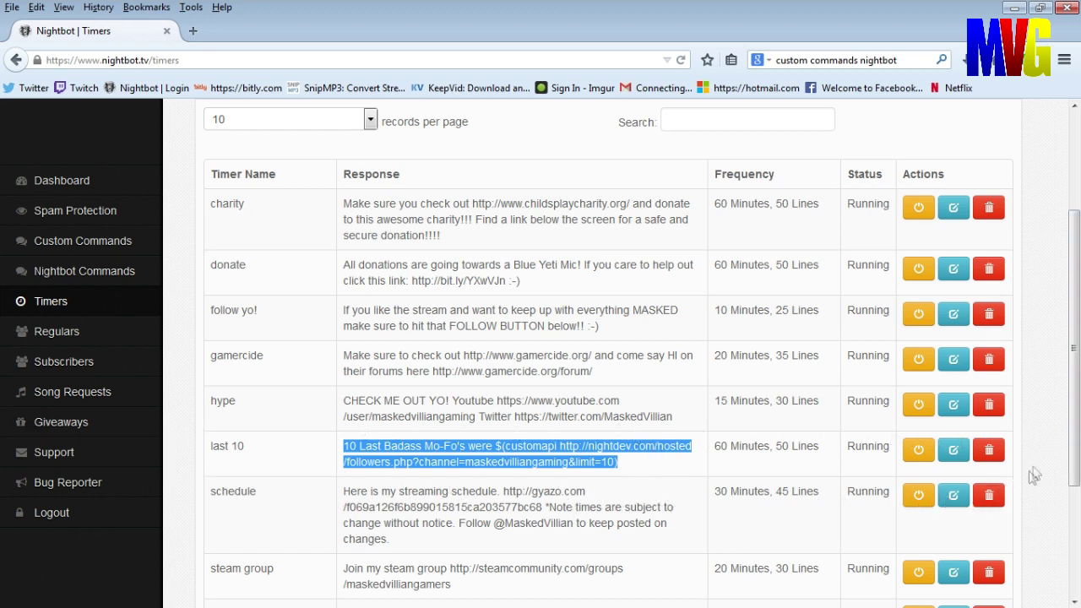
{"action": "left_click", "coordinate": [376, 462]}
{"action": "key", "text": "F5"}
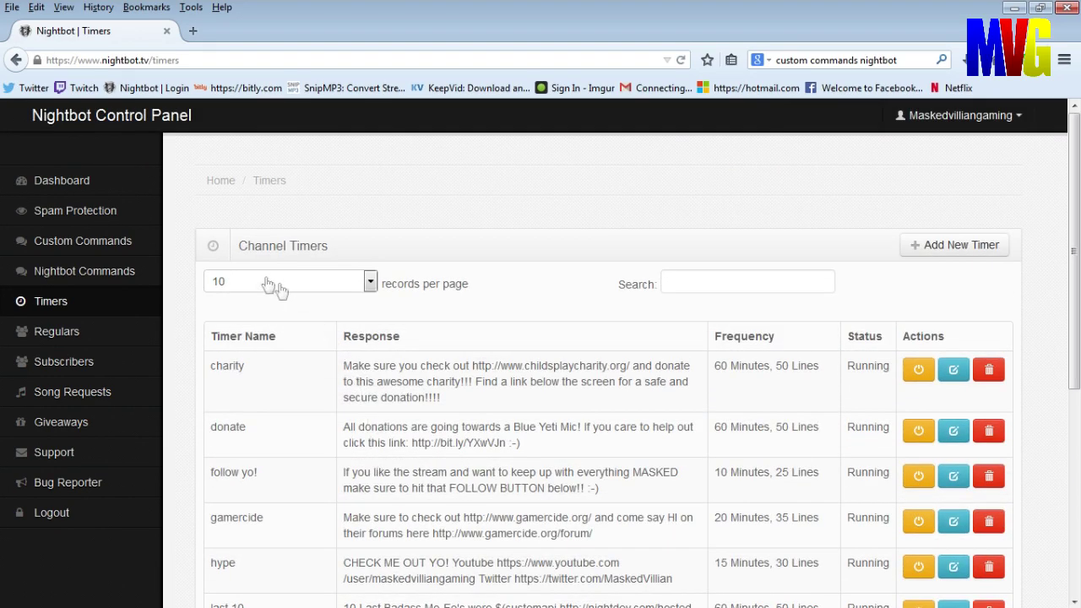
Copy the !last5 command's response from the custom commands list and return to Channel Timers.
{"action": "left_click", "coordinate": [92, 251]}
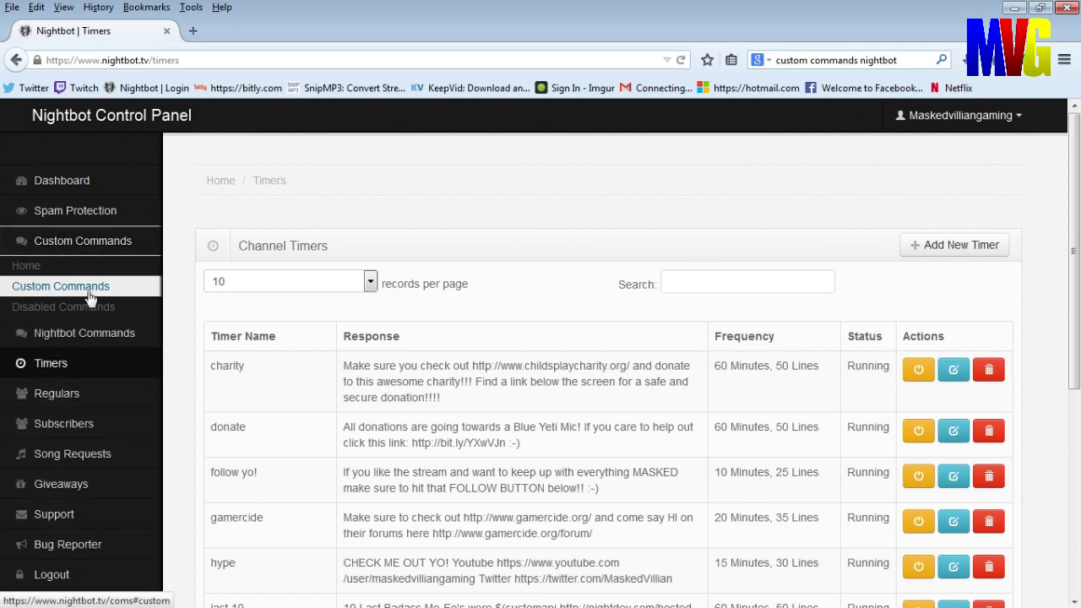
{"action": "left_click", "coordinate": [93, 292]}
{"action": "scroll", "coordinate": [306, 403], "scroll_direction": "down", "scroll_amount": 4}
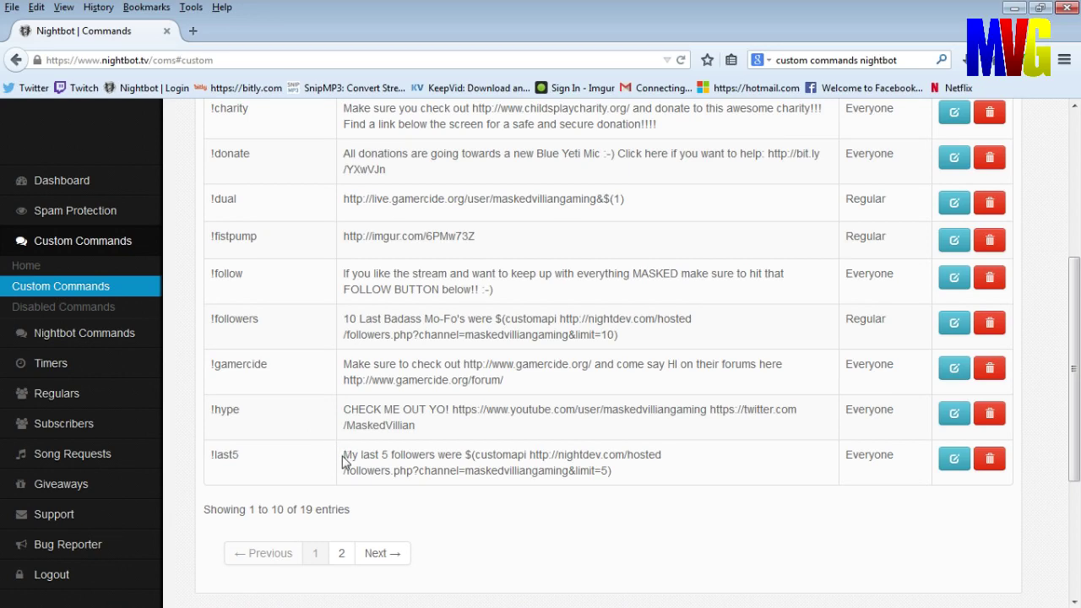
{"action": "left_click_drag", "start_coordinate": [343, 460], "coordinate": [614, 489]}
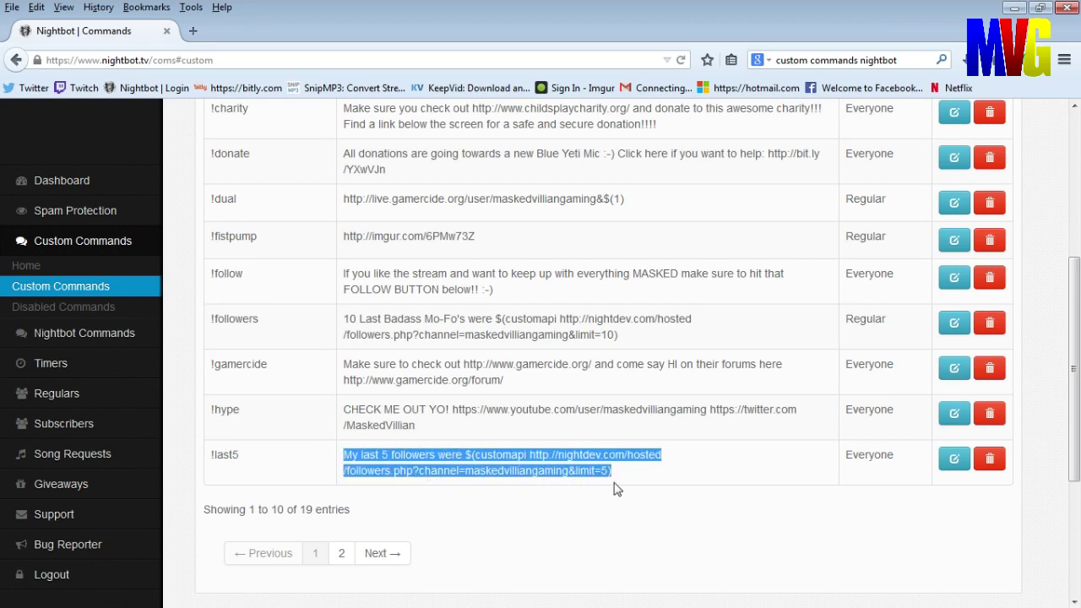
{"action": "right_click", "coordinate": [553, 457]}
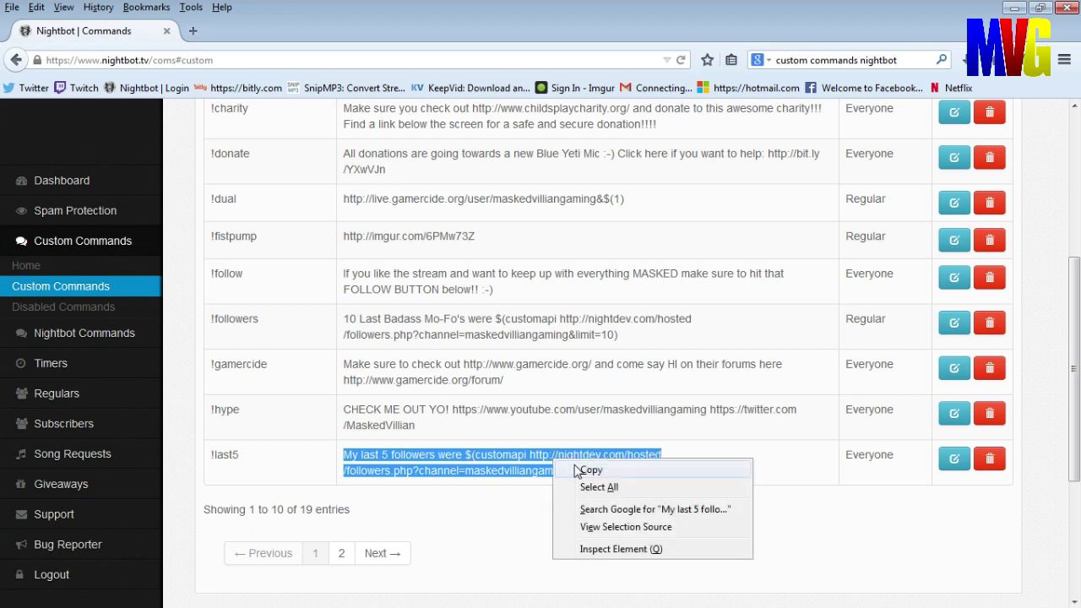
{"action": "left_click", "coordinate": [578, 468]}
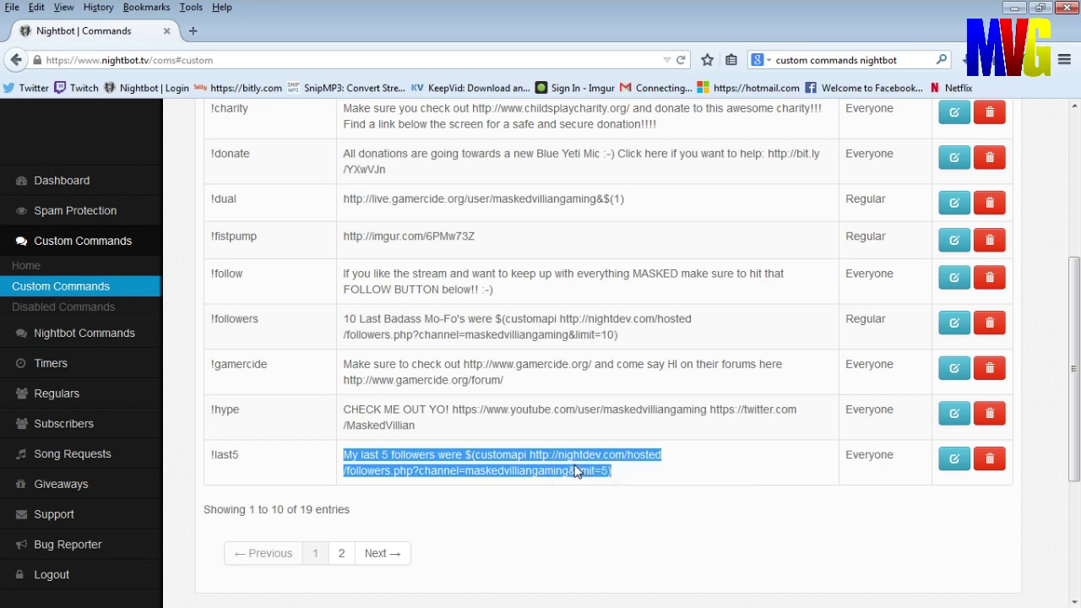
{"action": "left_click", "coordinate": [95, 363]}
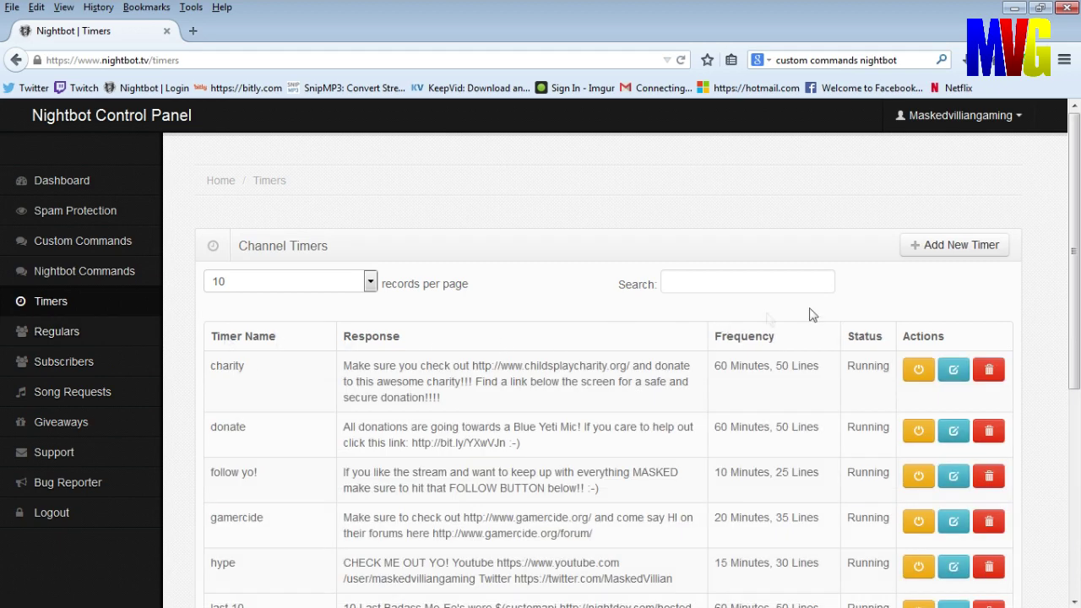
Add a 'Follower' timer: every 10 Minutes after 25 Lines, Message type, with the pasted last-5 followers text.
{"action": "left_click", "coordinate": [943, 247]}
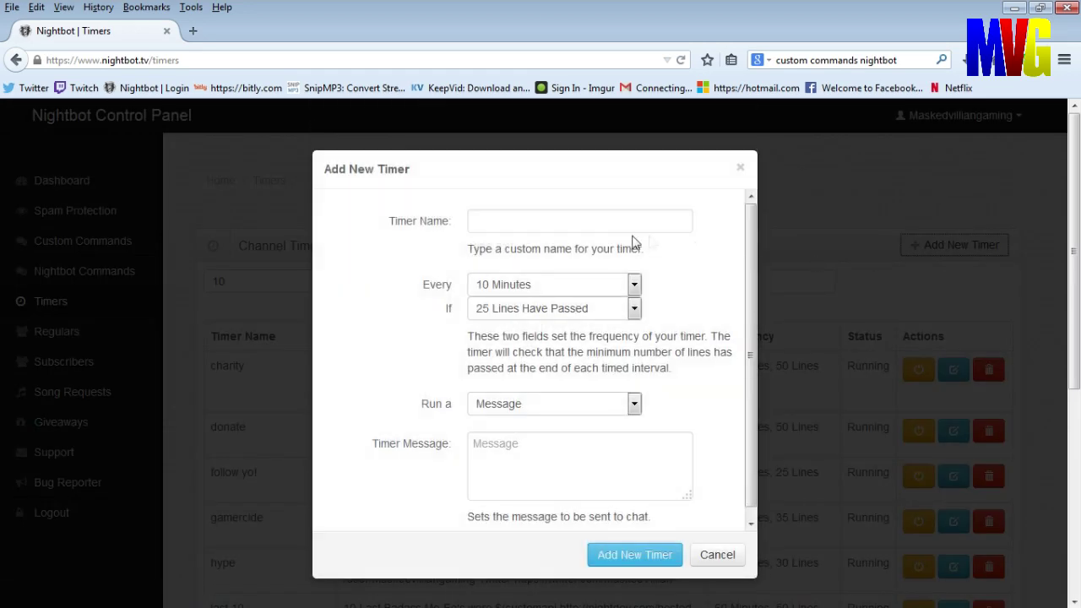
{"action": "left_click", "coordinate": [510, 226]}
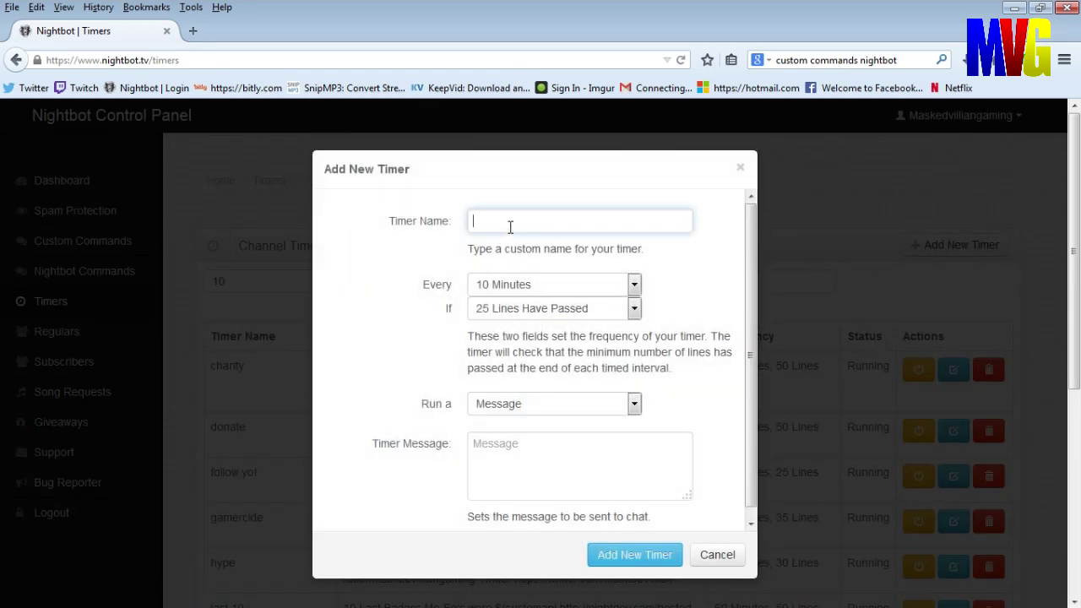
{"action": "type", "text": "Fo"}
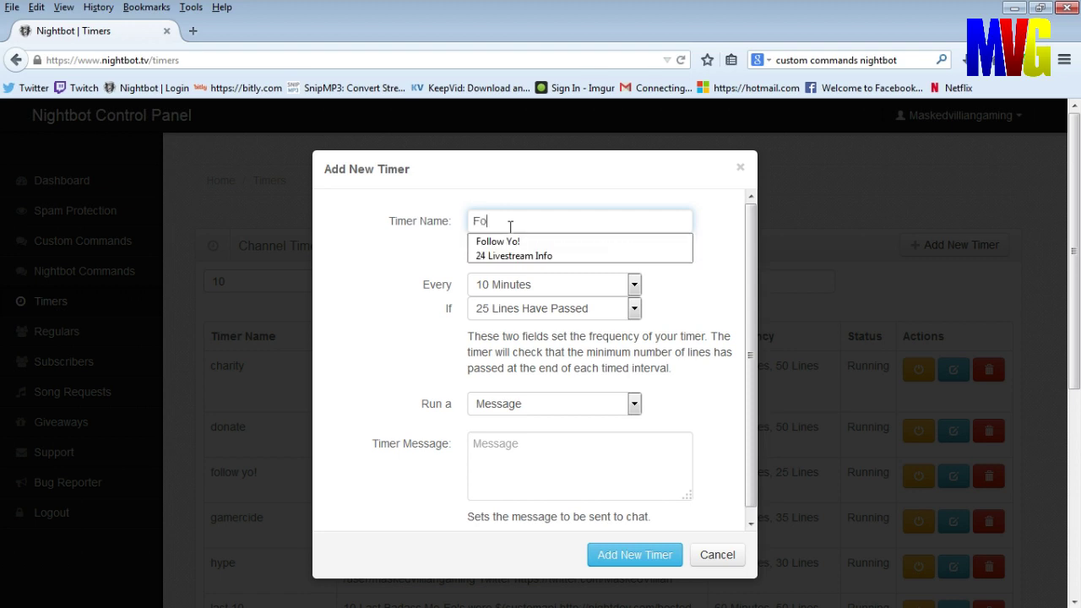
{"action": "type", "text": "llowers"}
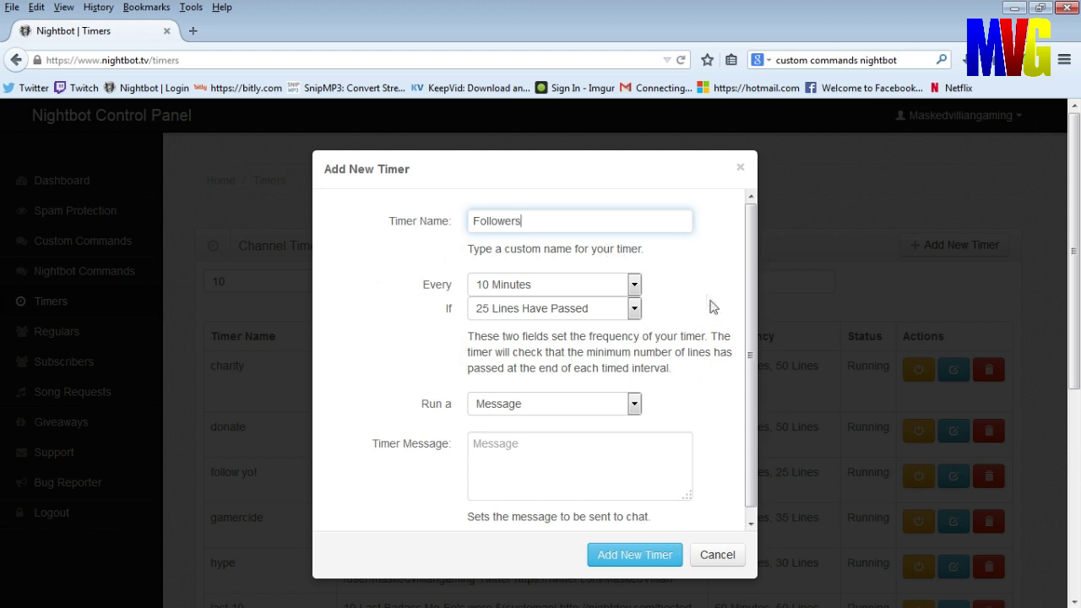
{"action": "left_click", "coordinate": [636, 284]}
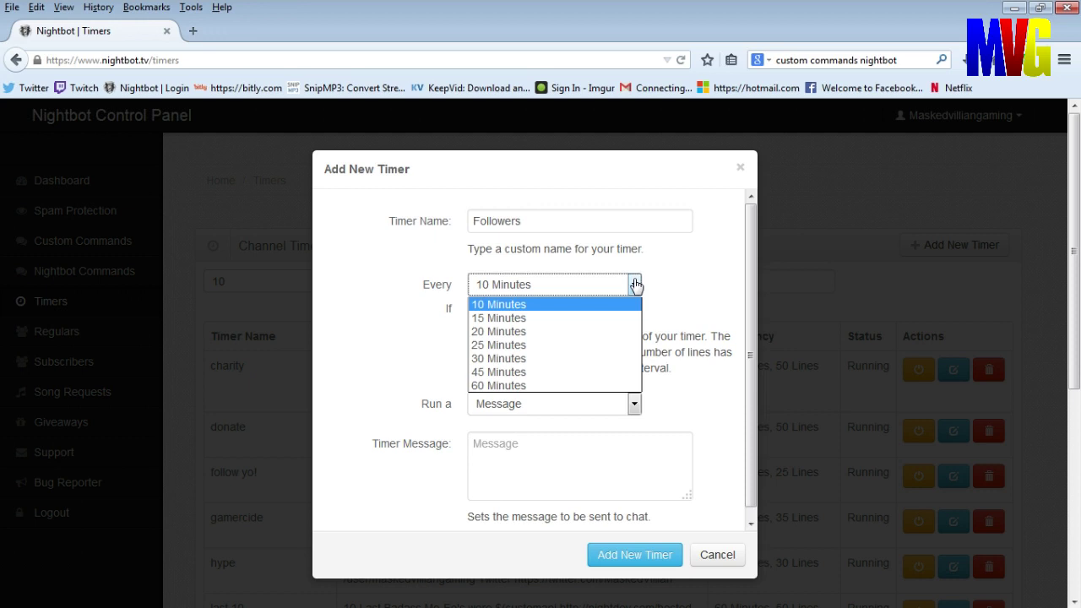
{"action": "left_click", "coordinate": [613, 306]}
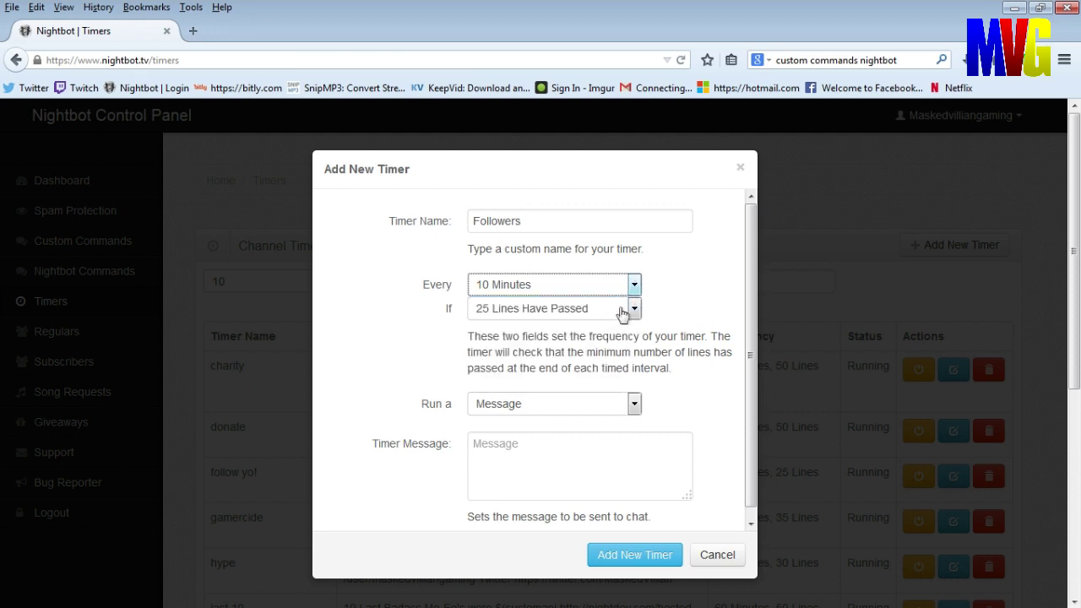
{"action": "left_click", "coordinate": [633, 311]}
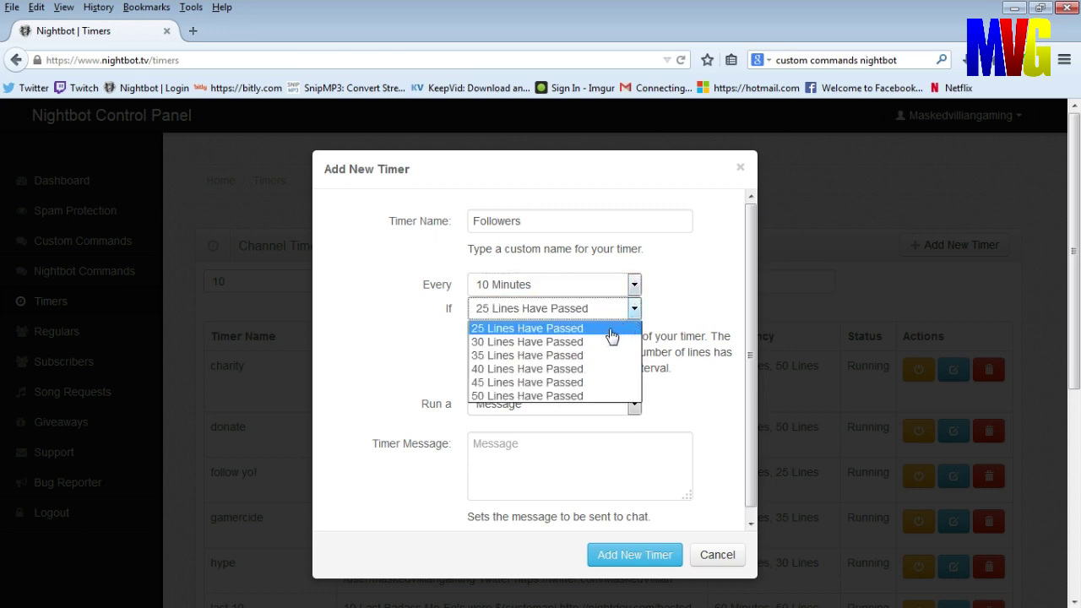
{"action": "left_click", "coordinate": [611, 329]}
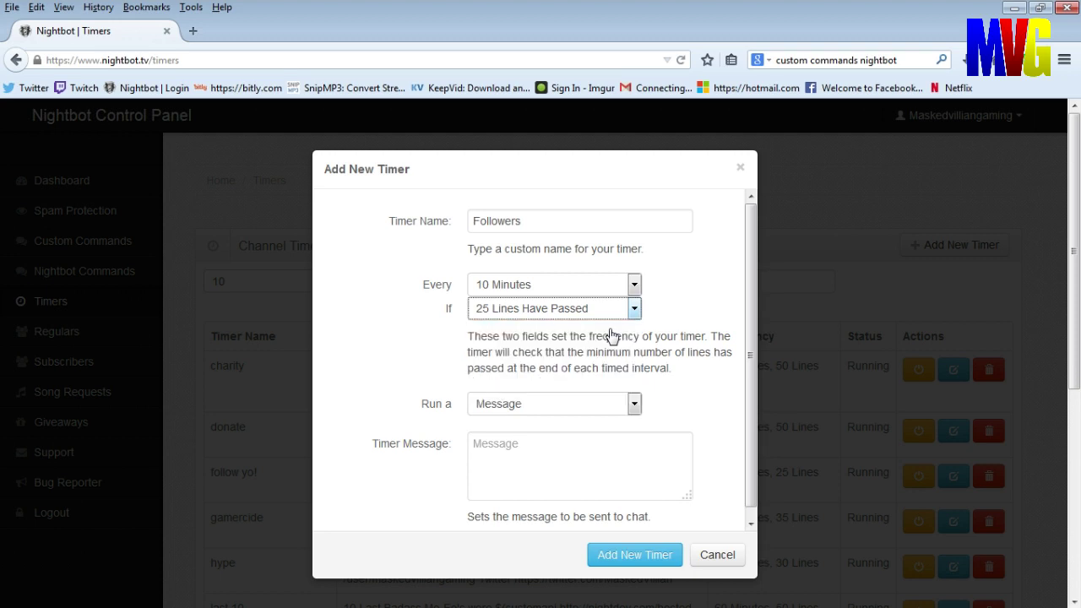
{"action": "left_click", "coordinate": [634, 406]}
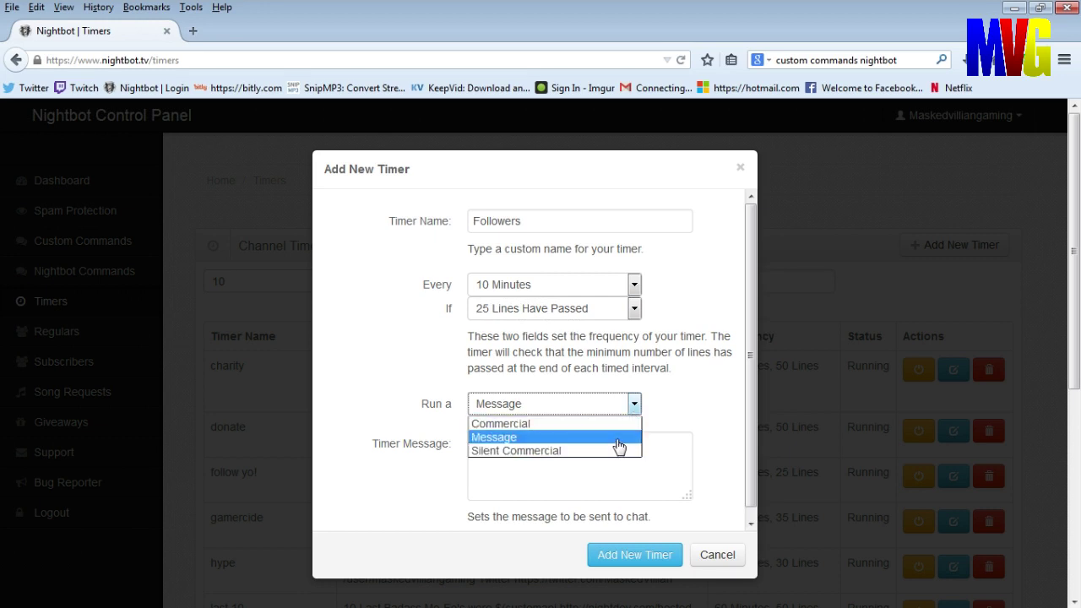
{"action": "left_click", "coordinate": [619, 441]}
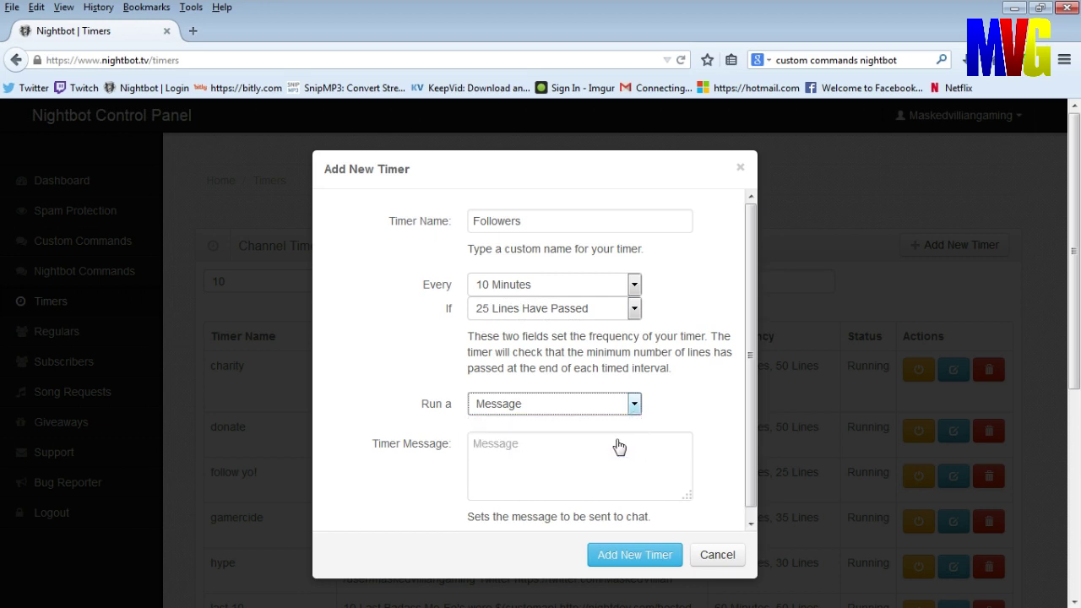
{"action": "right_click", "coordinate": [498, 455]}
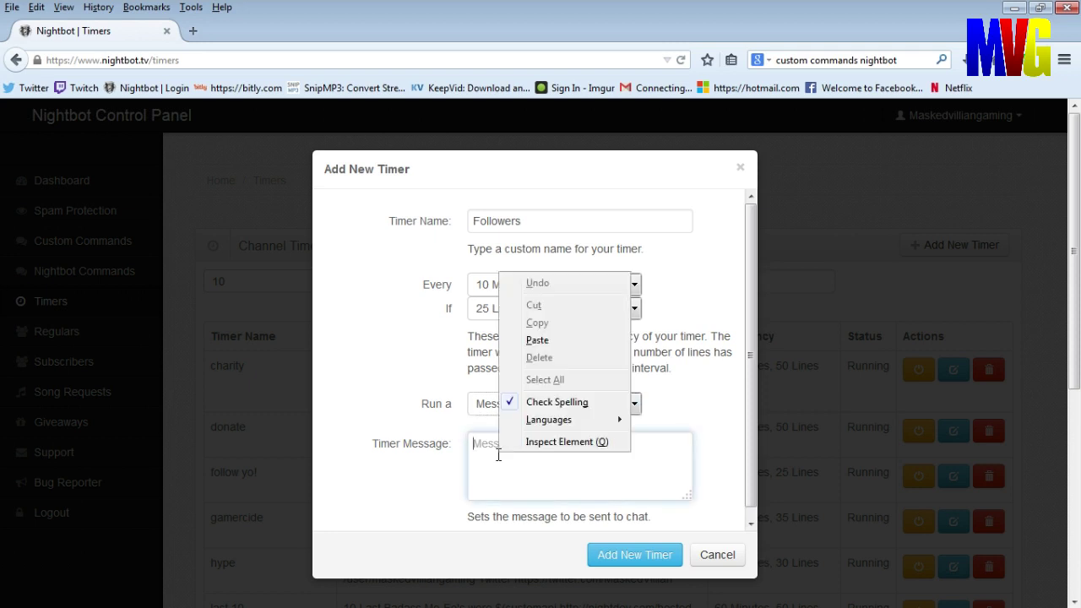
{"action": "left_click", "coordinate": [537, 340]}
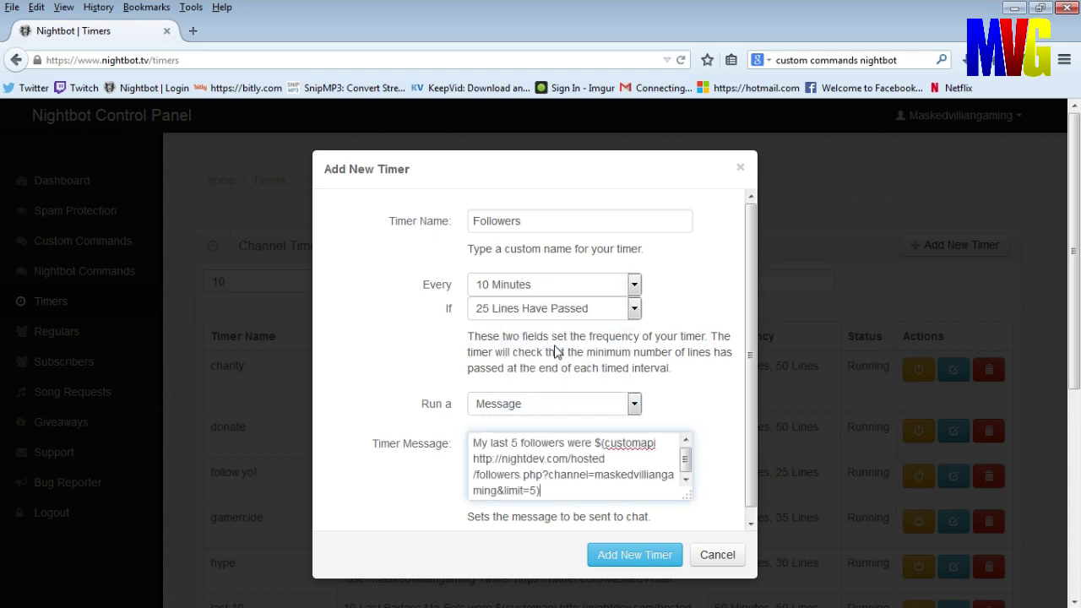
{"action": "left_click", "coordinate": [618, 562]}
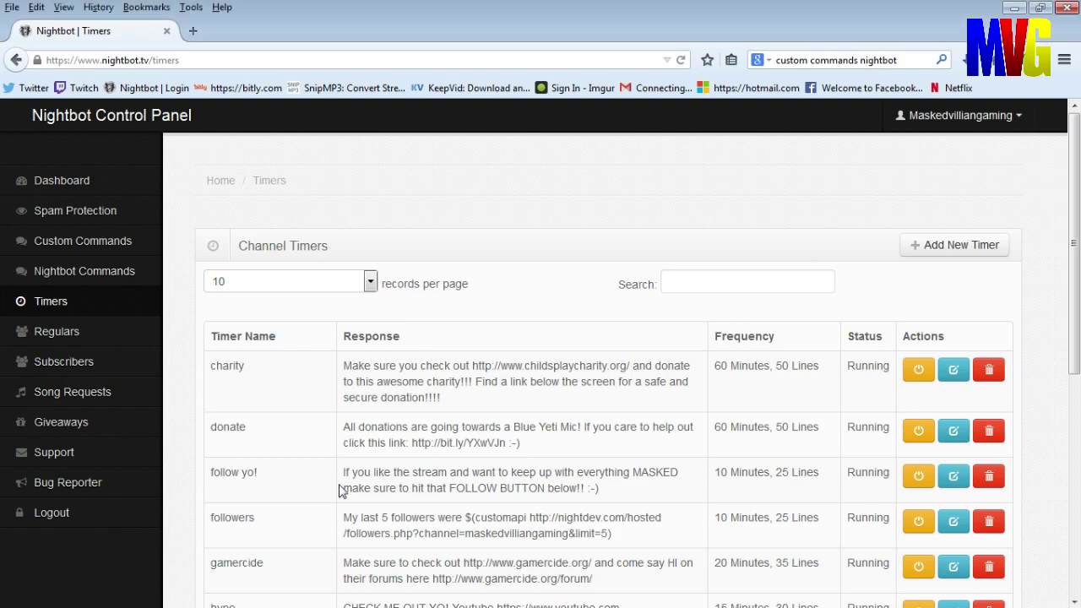
{"action": "scroll", "coordinate": [341, 491], "scroll_direction": "down", "scroll_amount": 4}
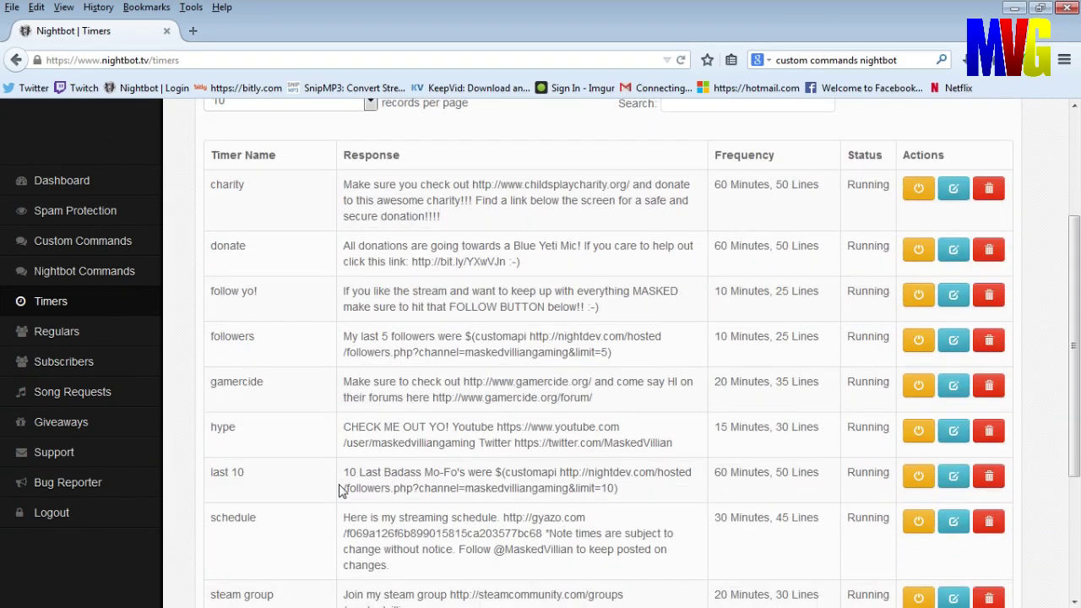
{"action": "scroll", "coordinate": [341, 492], "scroll_direction": "down", "scroll_amount": 2}
{"action": "scroll", "coordinate": [341, 491], "scroll_direction": "down", "scroll_amount": 2}
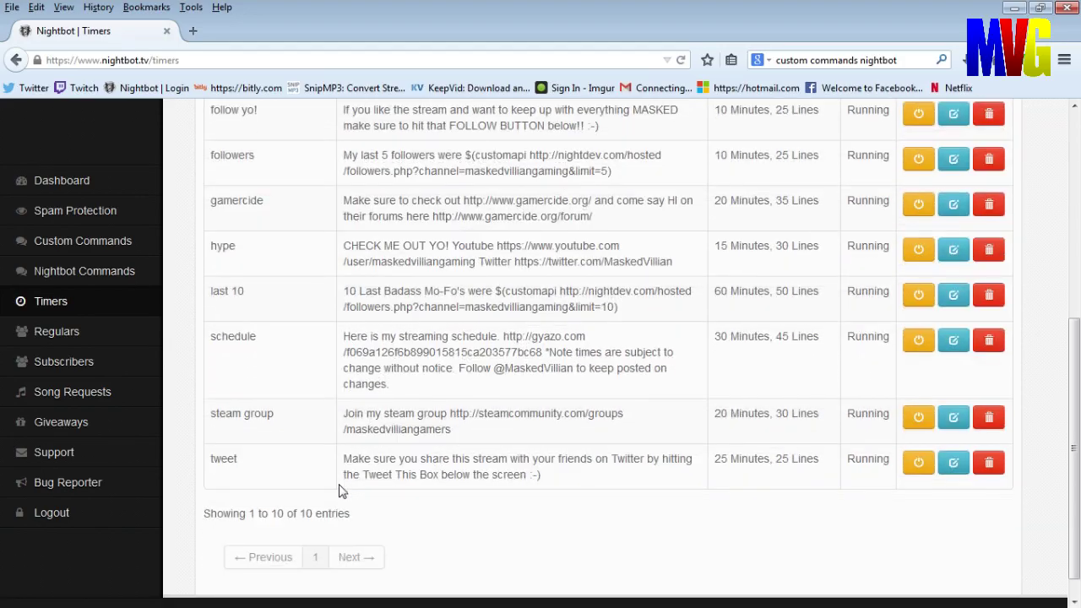
{"action": "scroll", "coordinate": [341, 491], "scroll_direction": "up", "scroll_amount": 6}
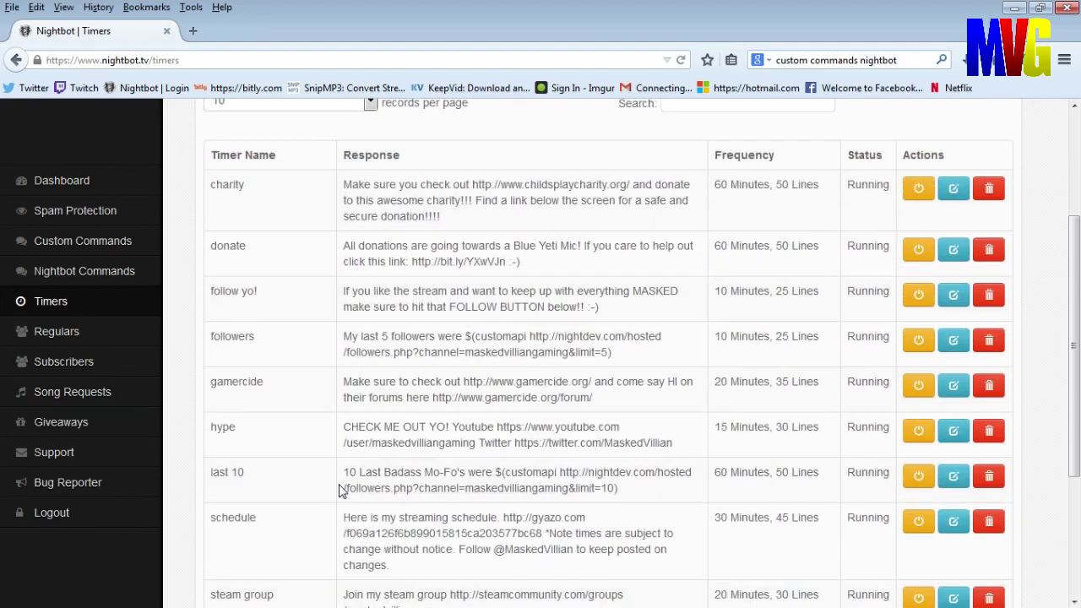
{"action": "scroll", "coordinate": [341, 491], "scroll_direction": "up", "scroll_amount": 2}
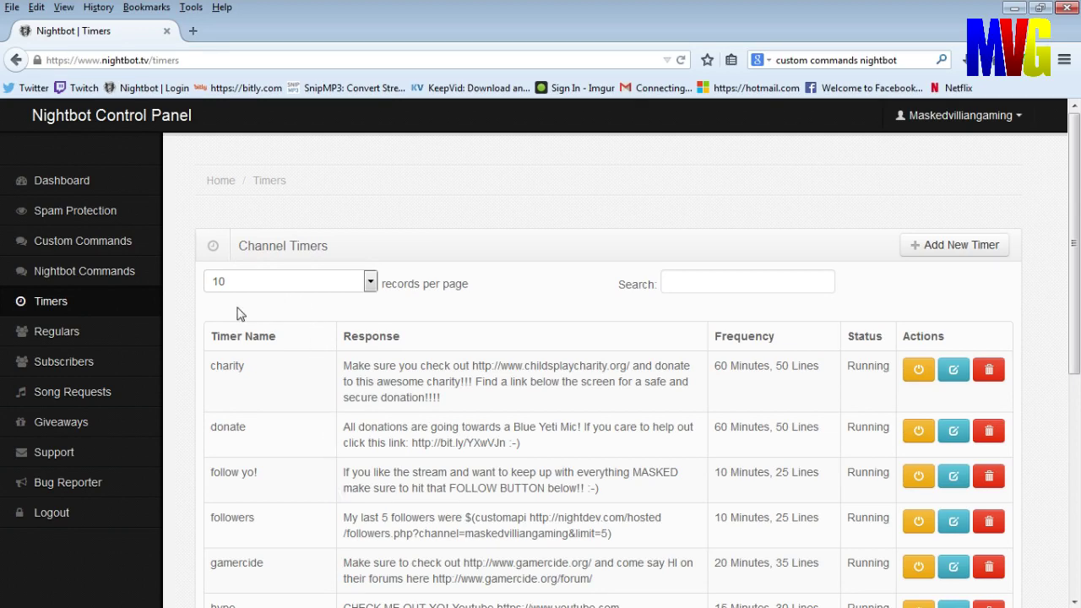
Open the Channel Regulars page and scroll through its 7 listed regulars.
{"action": "left_click", "coordinate": [72, 337]}
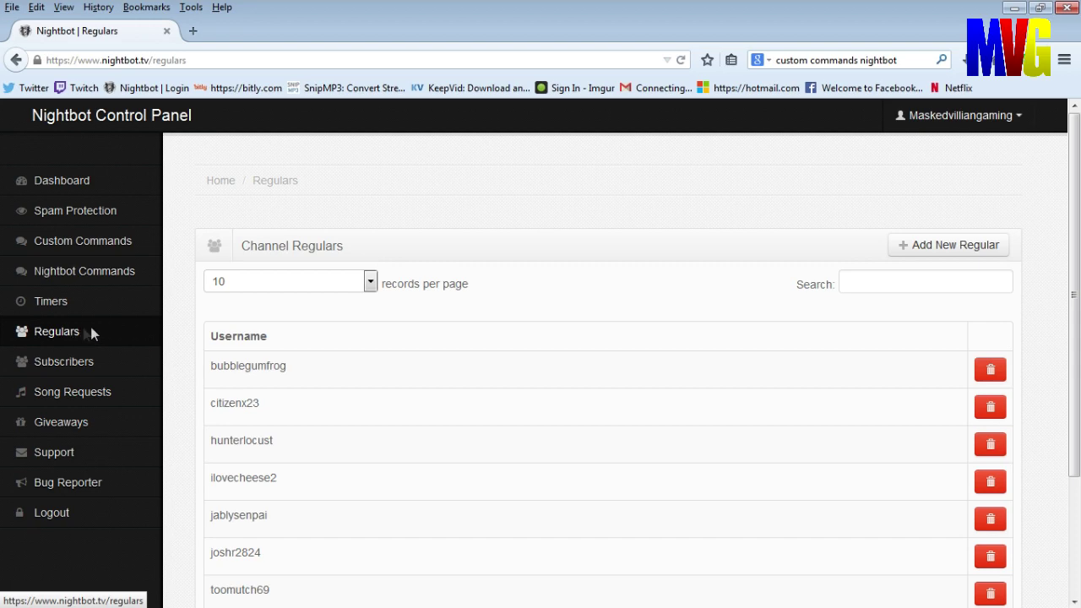
{"action": "scroll", "coordinate": [330, 373], "scroll_direction": "down", "scroll_amount": 3}
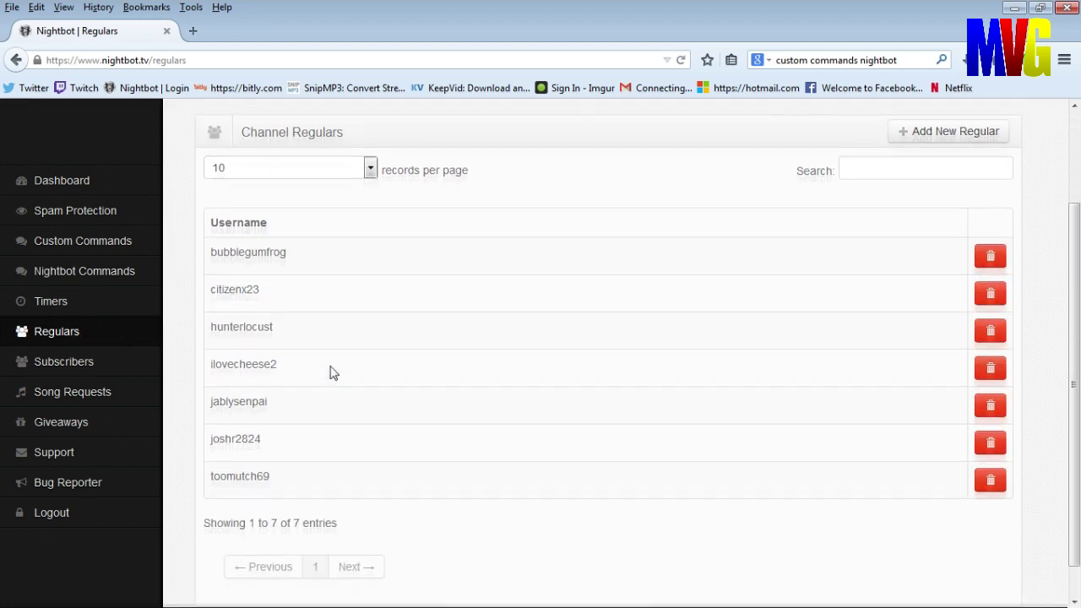
{"action": "scroll", "coordinate": [330, 373], "scroll_direction": "up", "scroll_amount": 3}
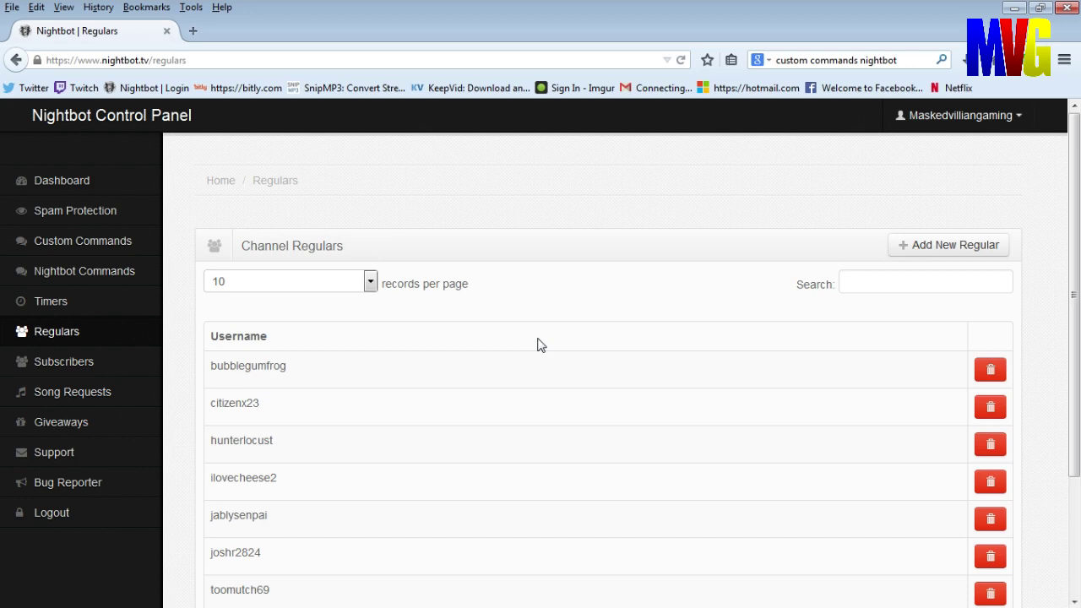
Add the new user's Twitch username as an eighth regular, then go to the Giveaway Manager.
{"action": "left_click", "coordinate": [912, 251]}
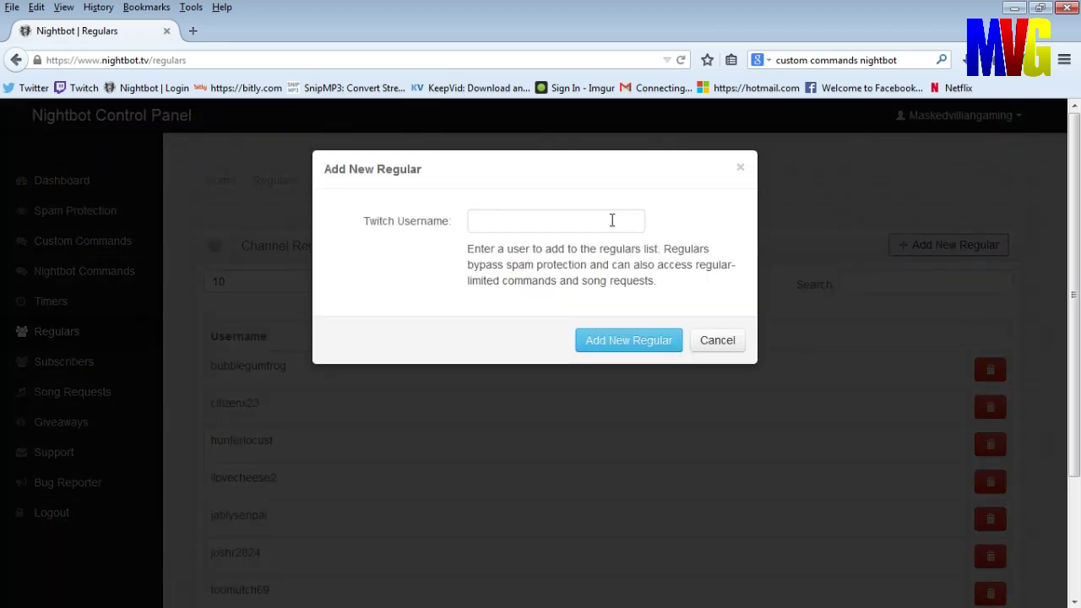
{"action": "left_click", "coordinate": [612, 220]}
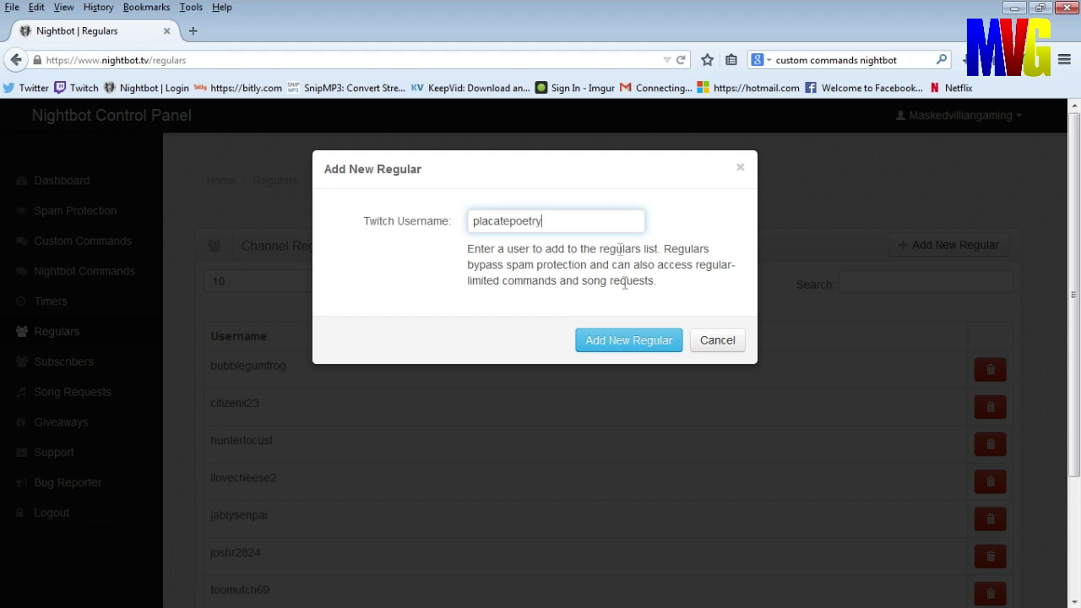
{"action": "left_click", "coordinate": [644, 346]}
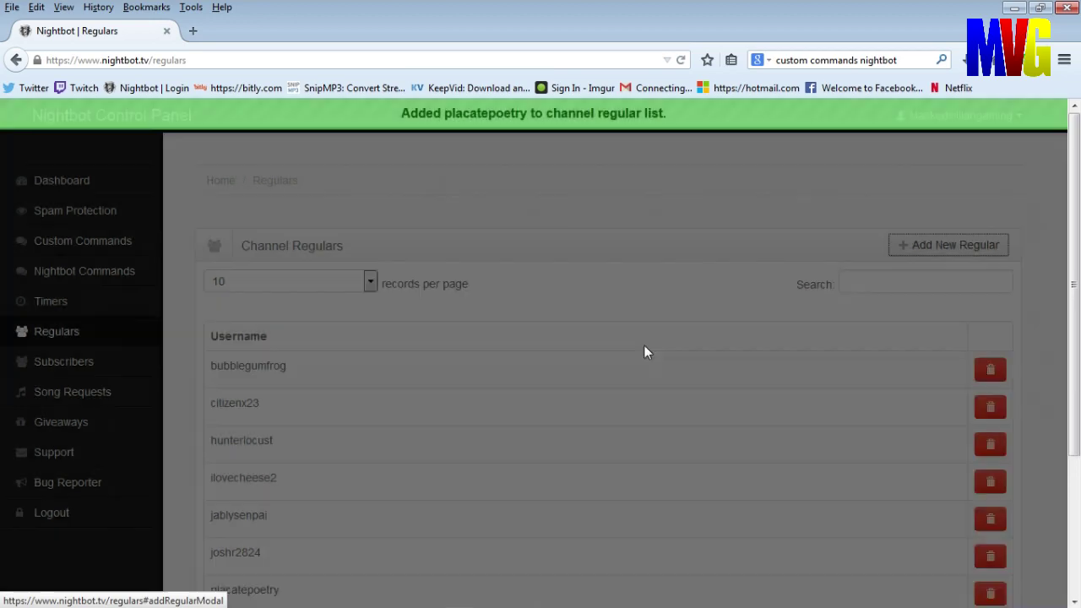
{"action": "scroll", "coordinate": [445, 448], "scroll_direction": "down", "scroll_amount": 3}
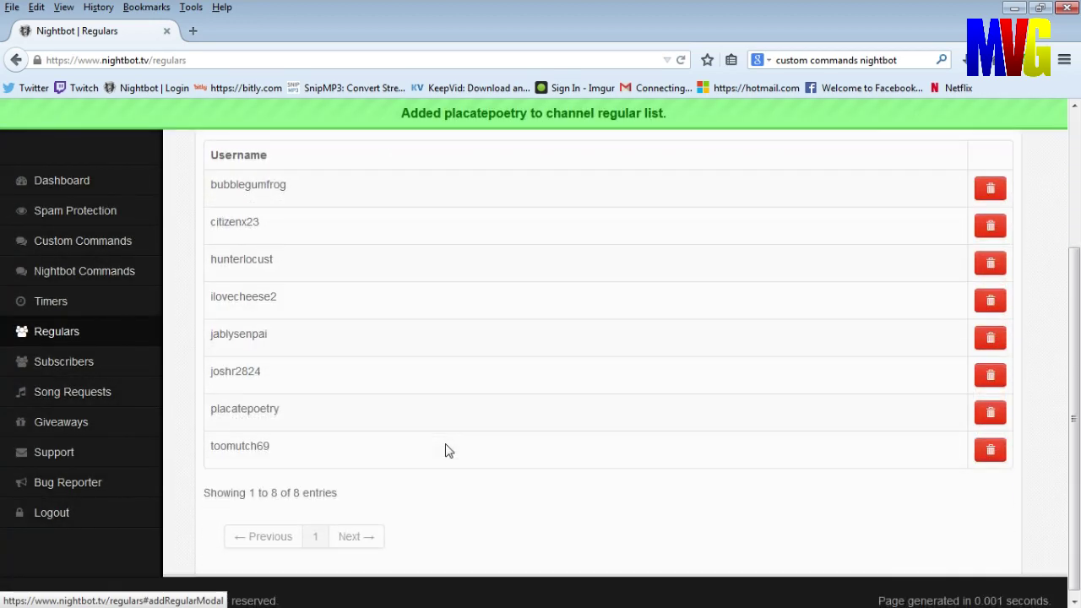
{"action": "scroll", "coordinate": [448, 450], "scroll_direction": "up", "scroll_amount": 2}
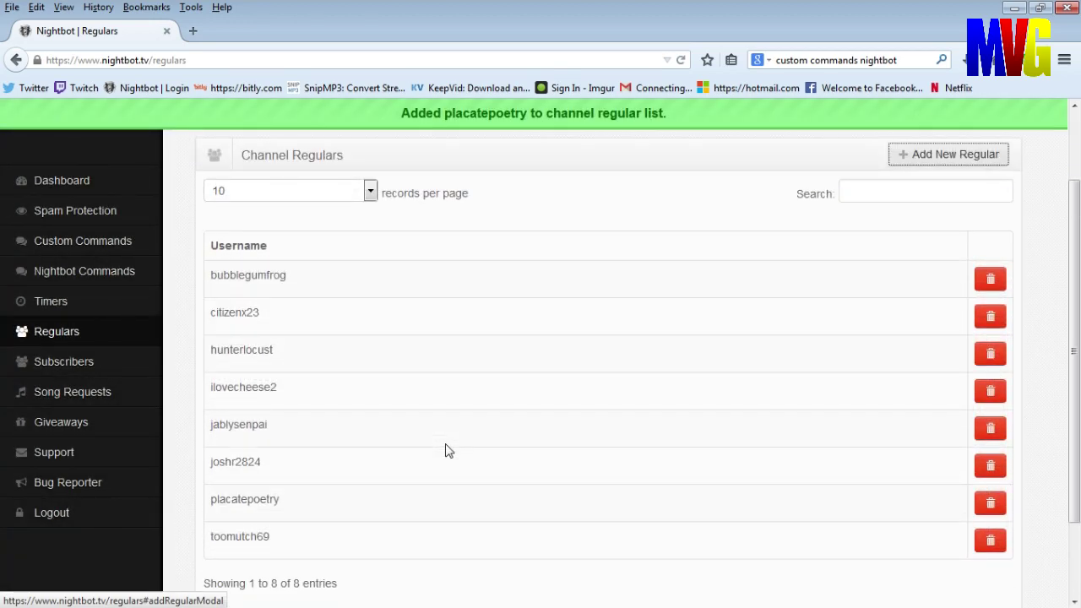
{"action": "scroll", "coordinate": [447, 450], "scroll_direction": "up", "scroll_amount": 2}
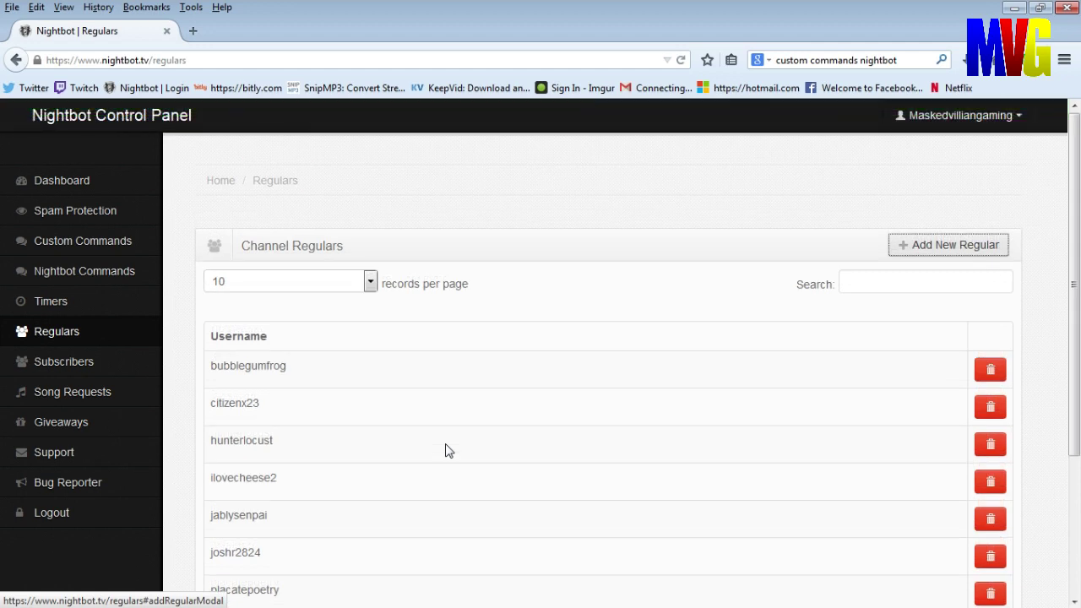
{"action": "left_click", "coordinate": [125, 420]}
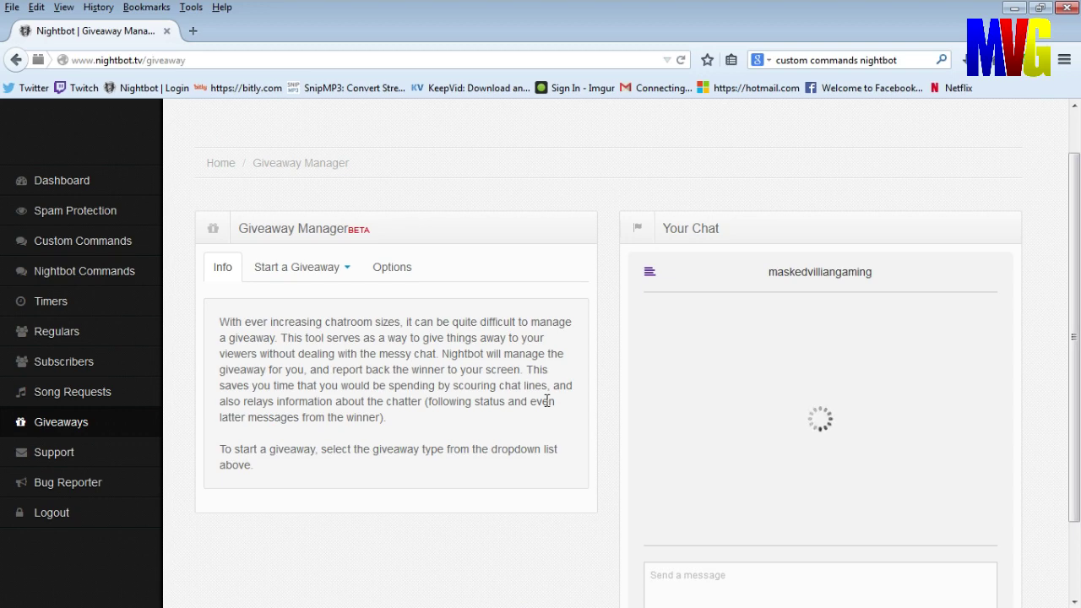
Try a Question/Answer giveaway and start entering its question.
{"action": "scroll", "coordinate": [547, 402], "scroll_direction": "down", "scroll_amount": 2}
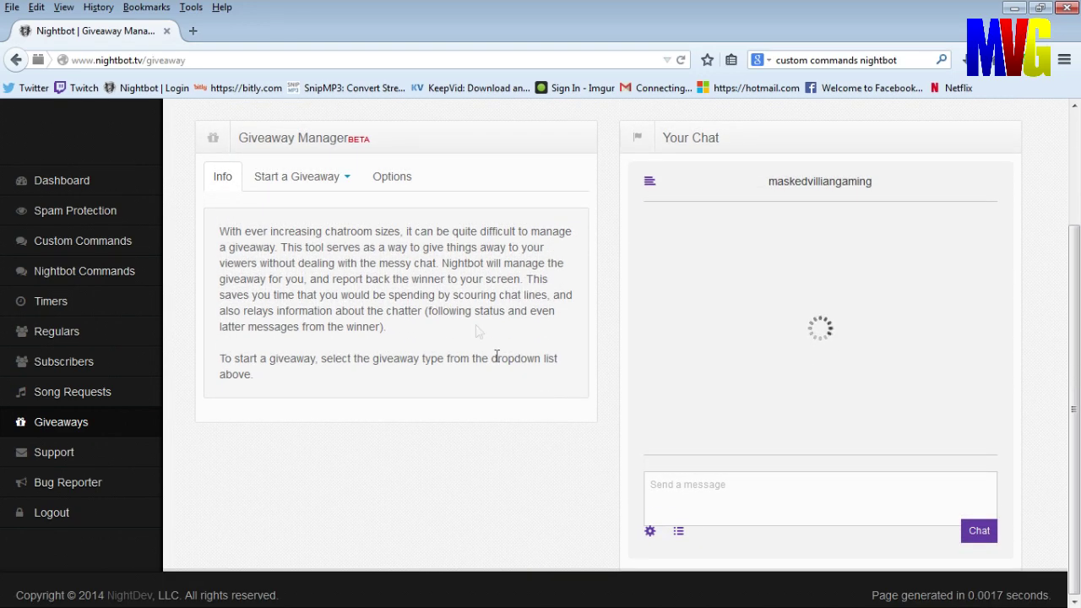
{"action": "left_click", "coordinate": [331, 183]}
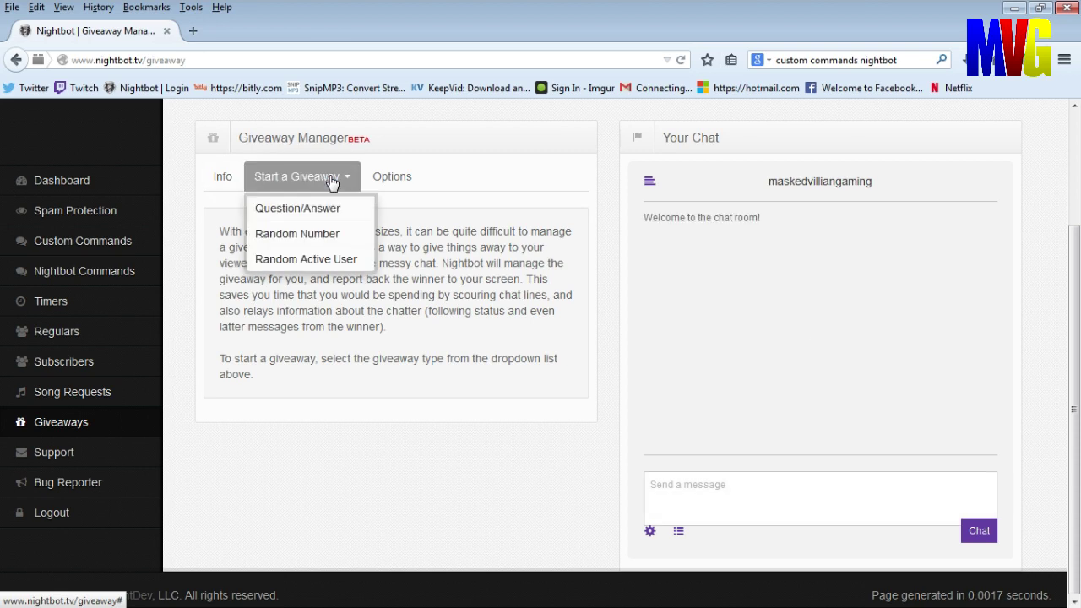
{"action": "left_click", "coordinate": [321, 214]}
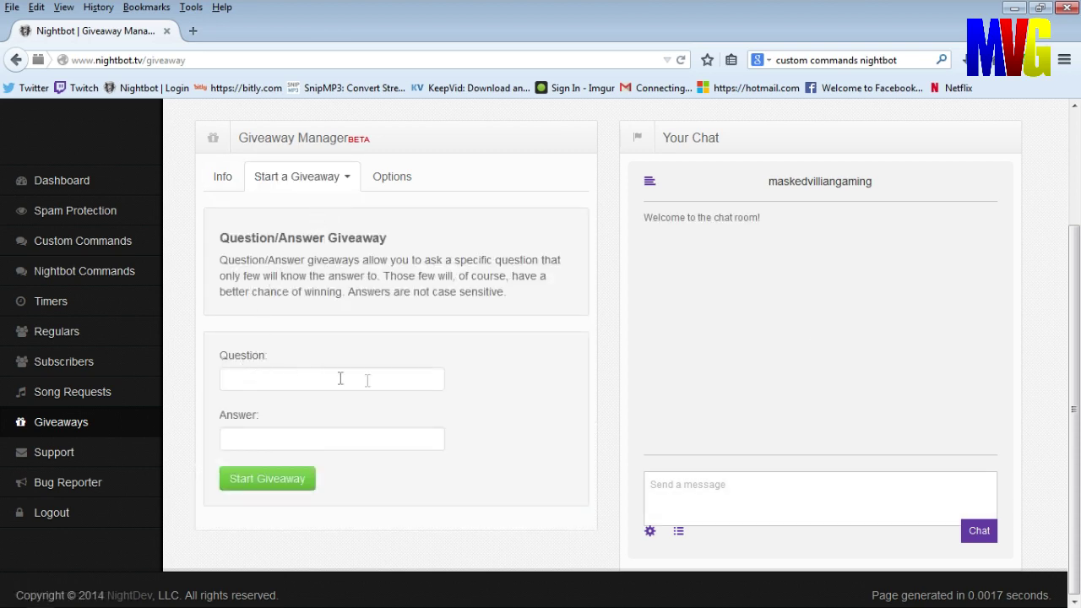
{"action": "left_click", "coordinate": [324, 375]}
Compare the Random Number and Random Active User giveaway types, settling on Random Number.
{"action": "left_click", "coordinate": [350, 182]}
{"action": "left_click", "coordinate": [346, 226]}
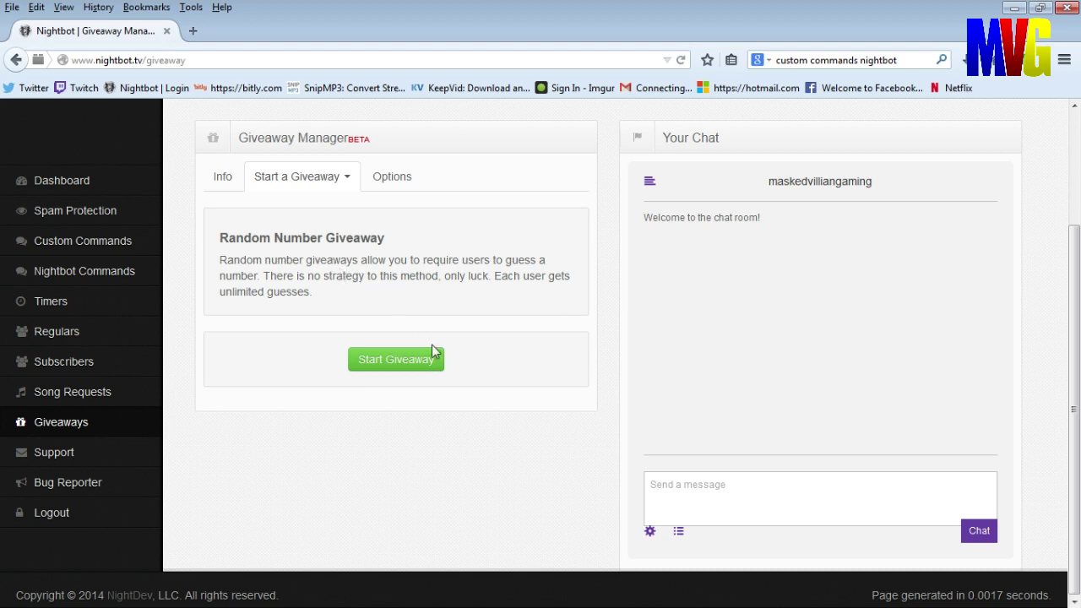
{"action": "left_click", "coordinate": [346, 179]}
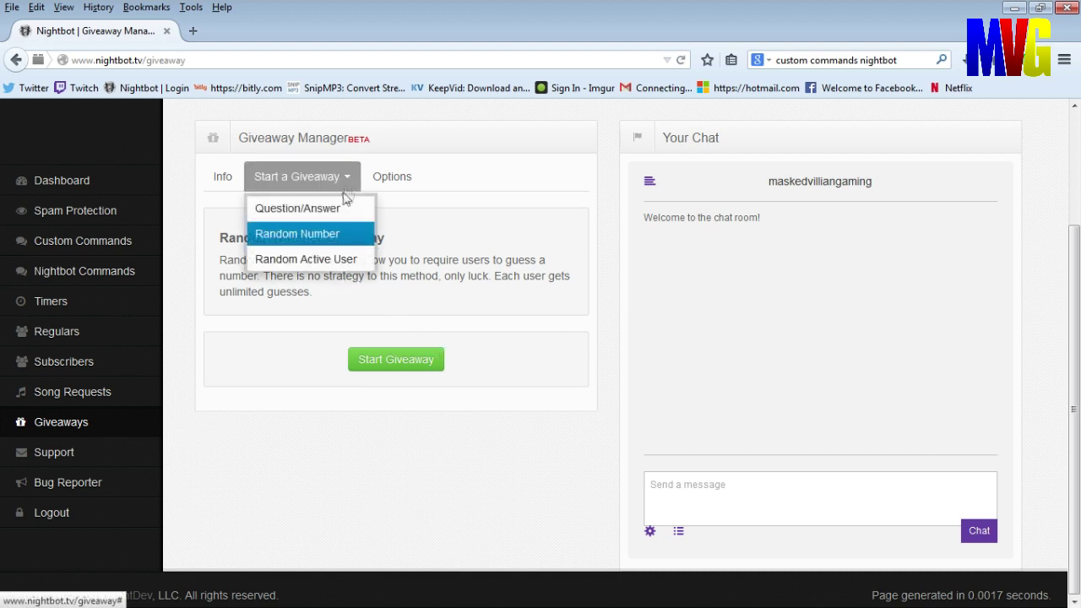
{"action": "left_click", "coordinate": [325, 264]}
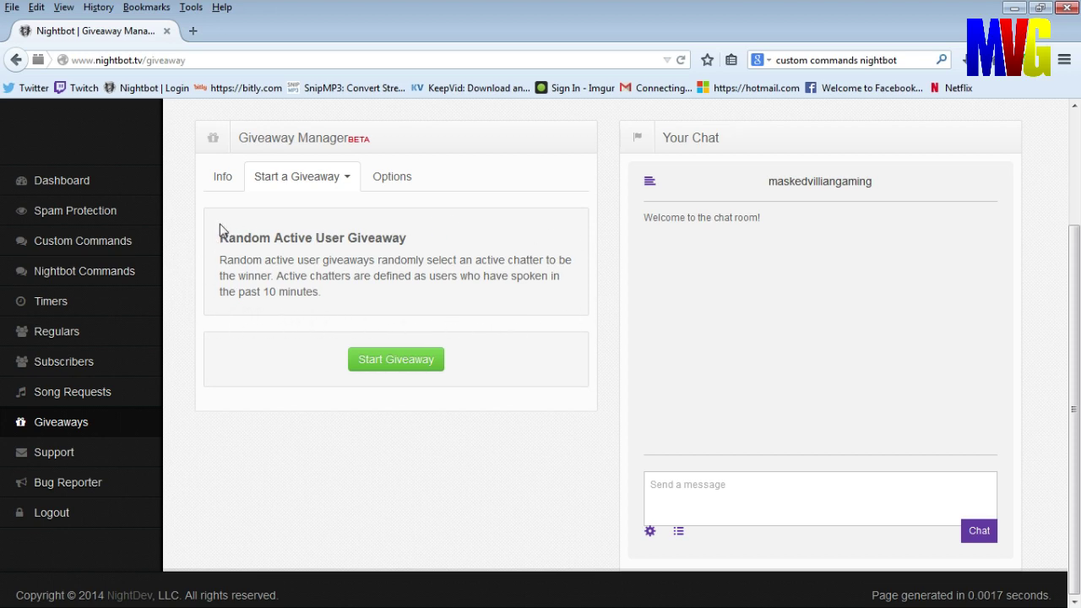
{"action": "left_click", "coordinate": [345, 183]}
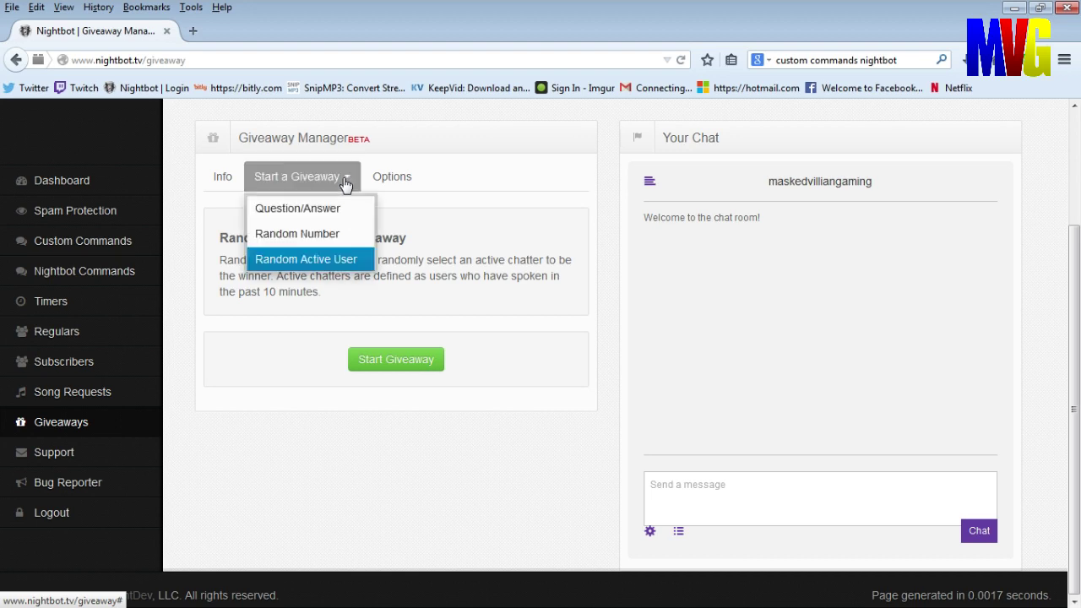
{"action": "left_click", "coordinate": [336, 235]}
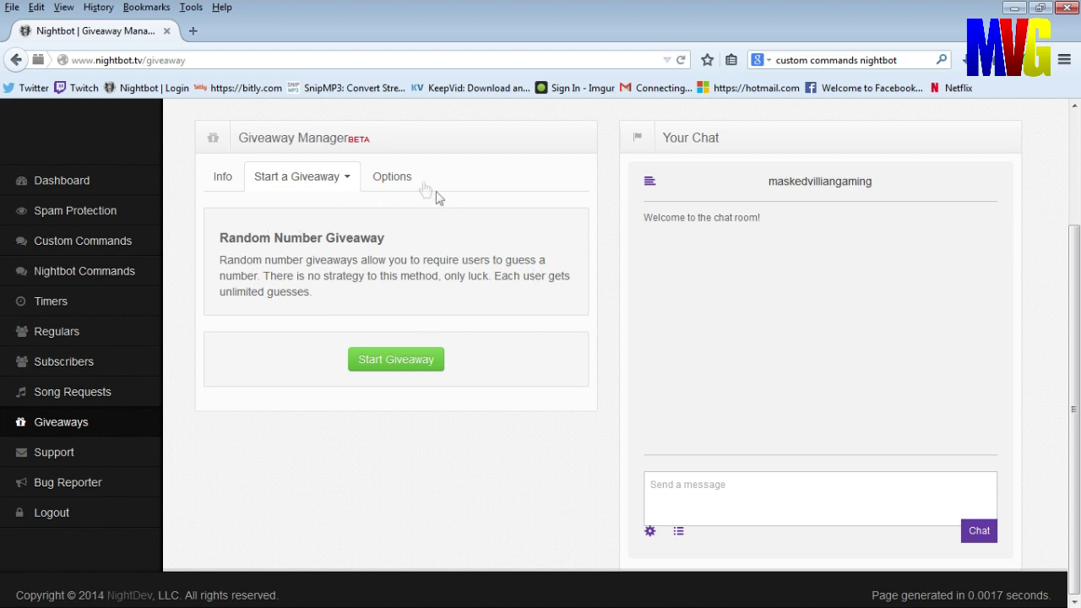
{"action": "left_click", "coordinate": [409, 182]}
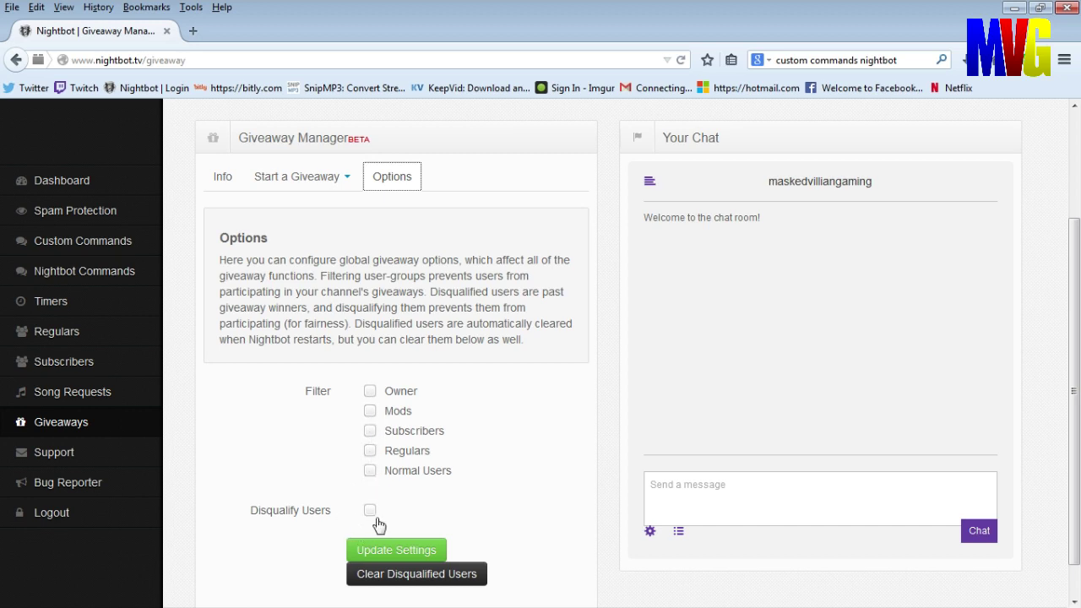
Enable Disqualify Users and save the giveaway options.
{"action": "left_click", "coordinate": [371, 510]}
{"action": "scroll", "coordinate": [374, 521], "scroll_direction": "down", "scroll_amount": 1}
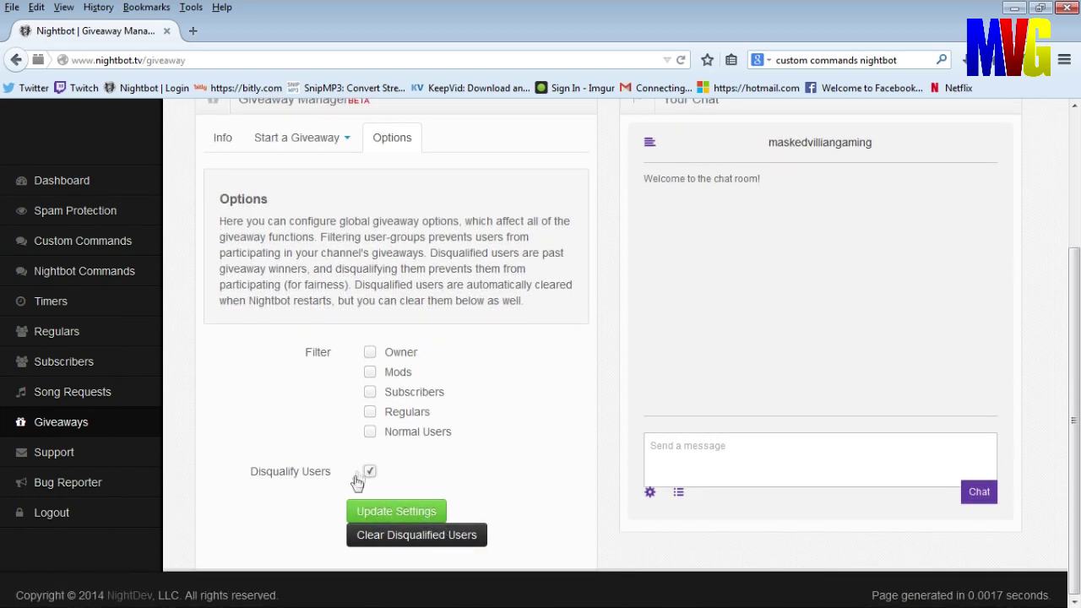
{"action": "left_click", "coordinate": [395, 510]}
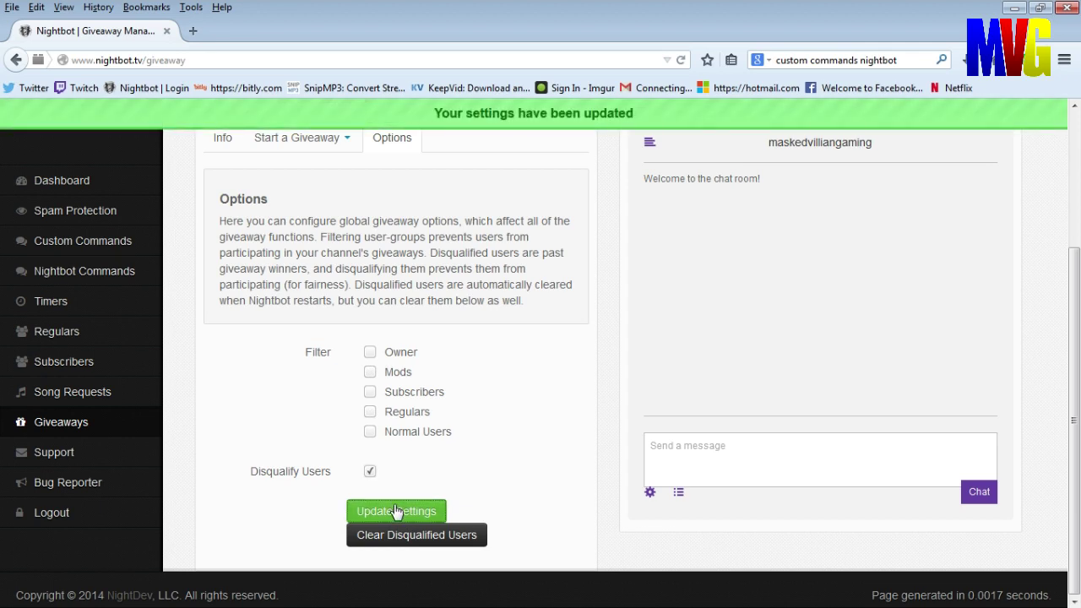
Turn Disqualify Users back off, save the options again, and return to the Info tab.
{"action": "left_click", "coordinate": [370, 471]}
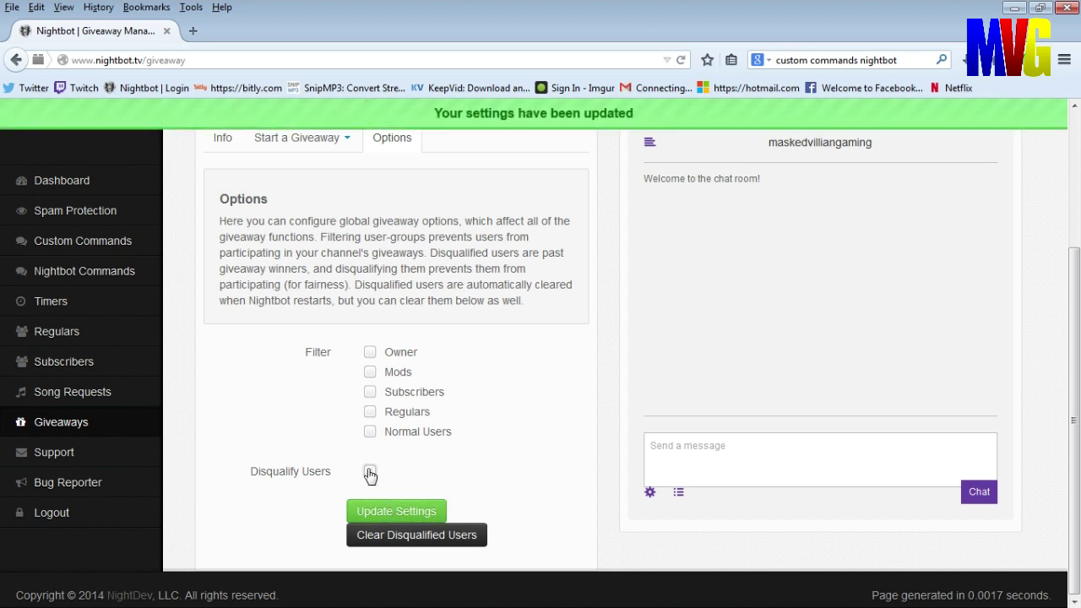
{"action": "left_click", "coordinate": [396, 515]}
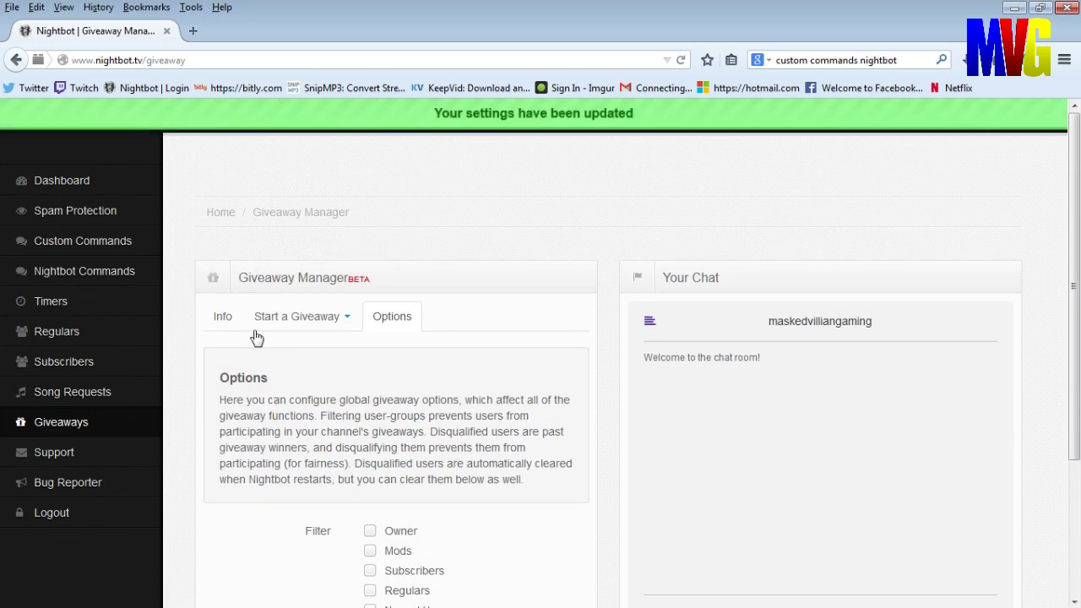
{"action": "left_click", "coordinate": [221, 318]}
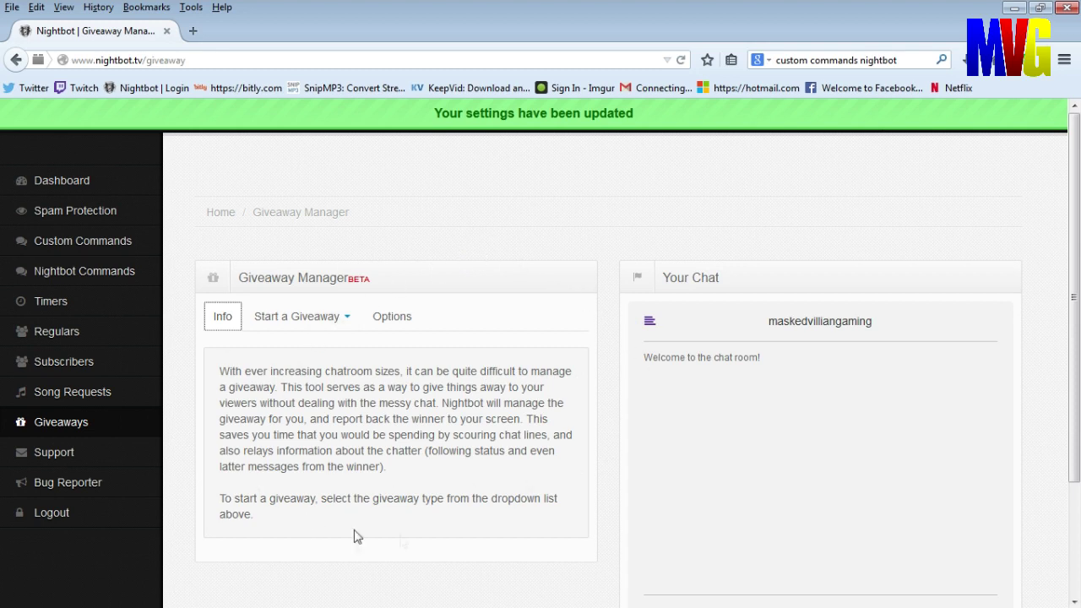
{"action": "left_click", "coordinate": [132, 211]}
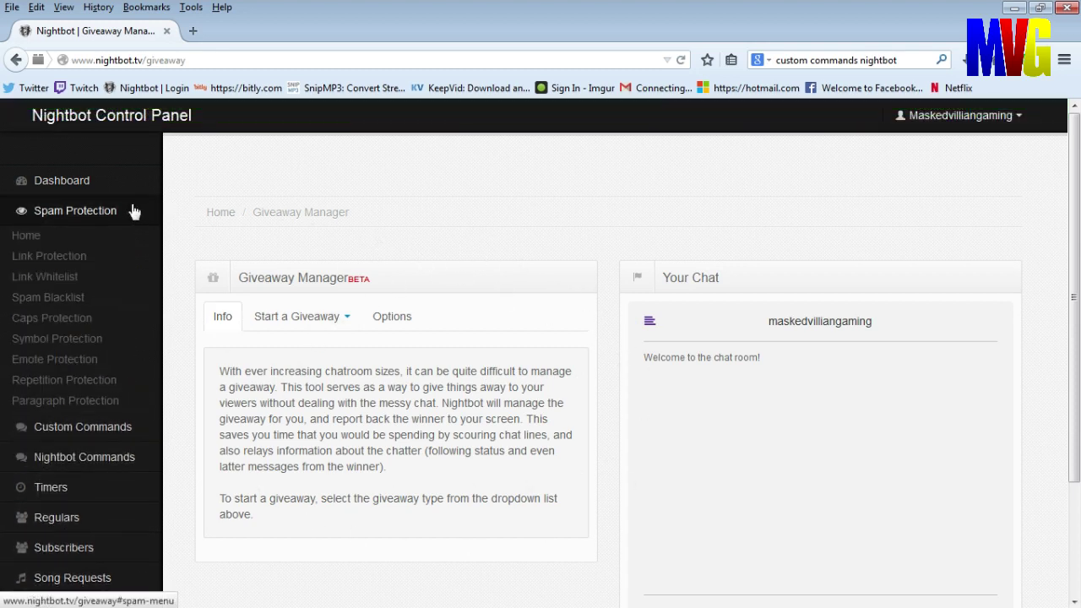
Open the Spam Protection settings and keep Link Timeout set to Disabled.
{"action": "left_click", "coordinate": [101, 241]}
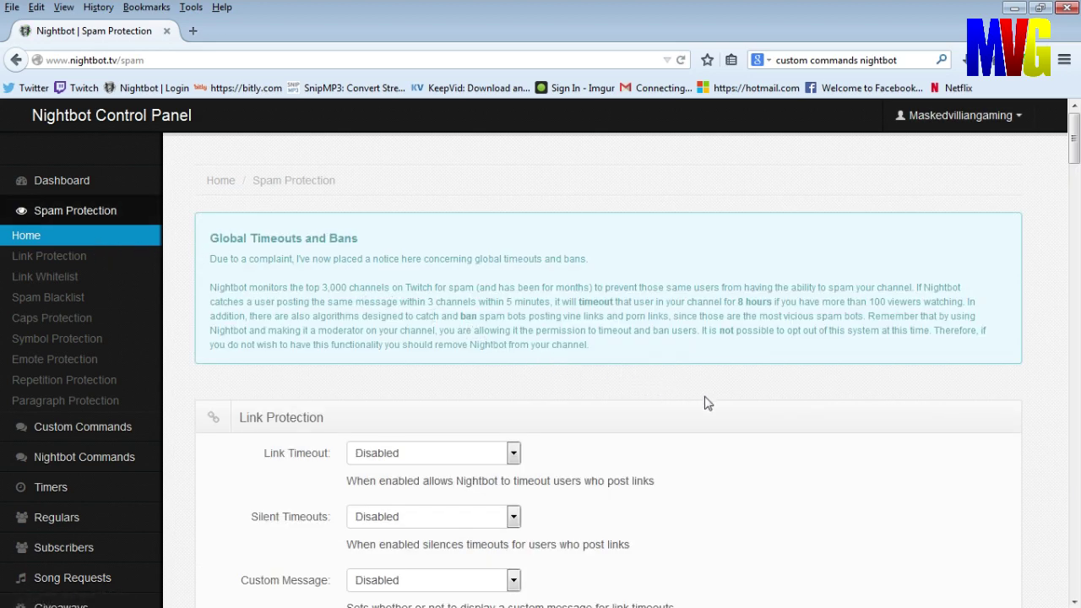
{"action": "scroll", "coordinate": [707, 404], "scroll_direction": "down", "scroll_amount": 5}
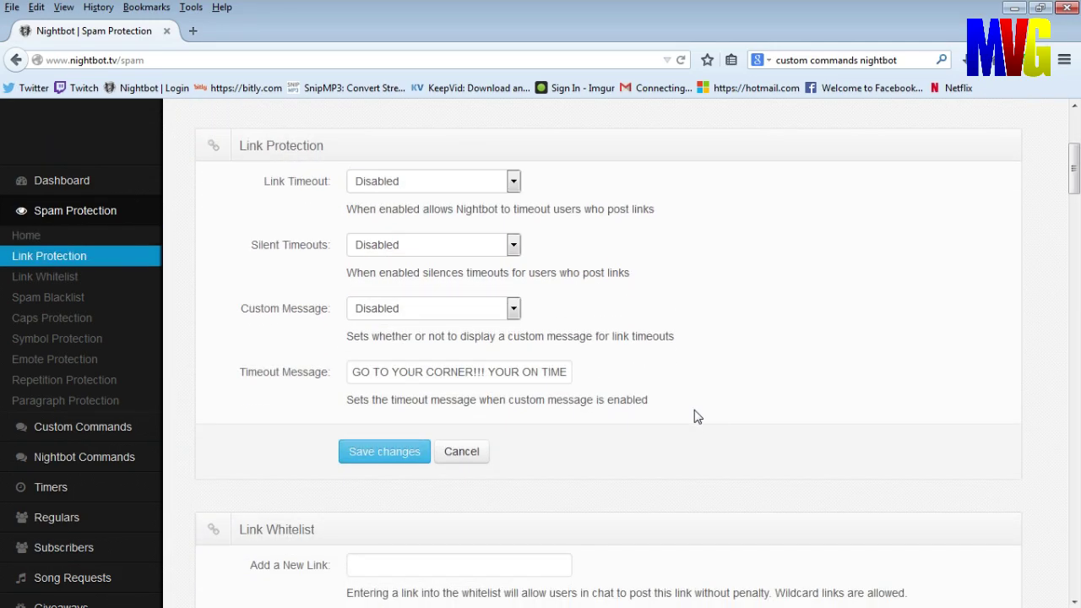
{"action": "left_click", "coordinate": [515, 189]}
{"action": "left_click", "coordinate": [514, 191]}
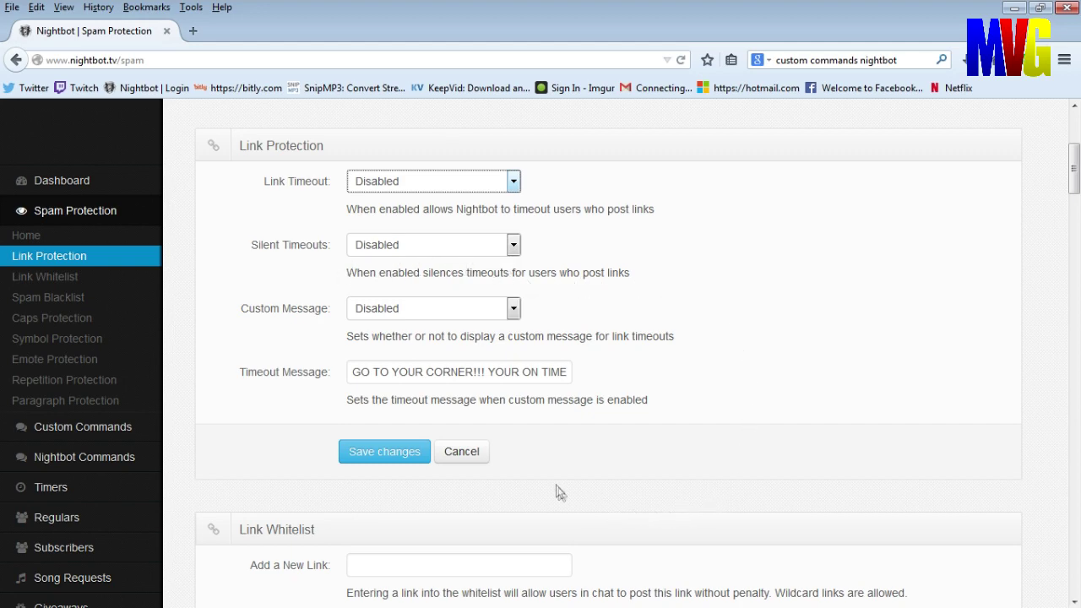
Scroll through the remaining spam protection settings, then return to the dashboard.
{"action": "scroll", "coordinate": [549, 471], "scroll_direction": "down", "scroll_amount": 4}
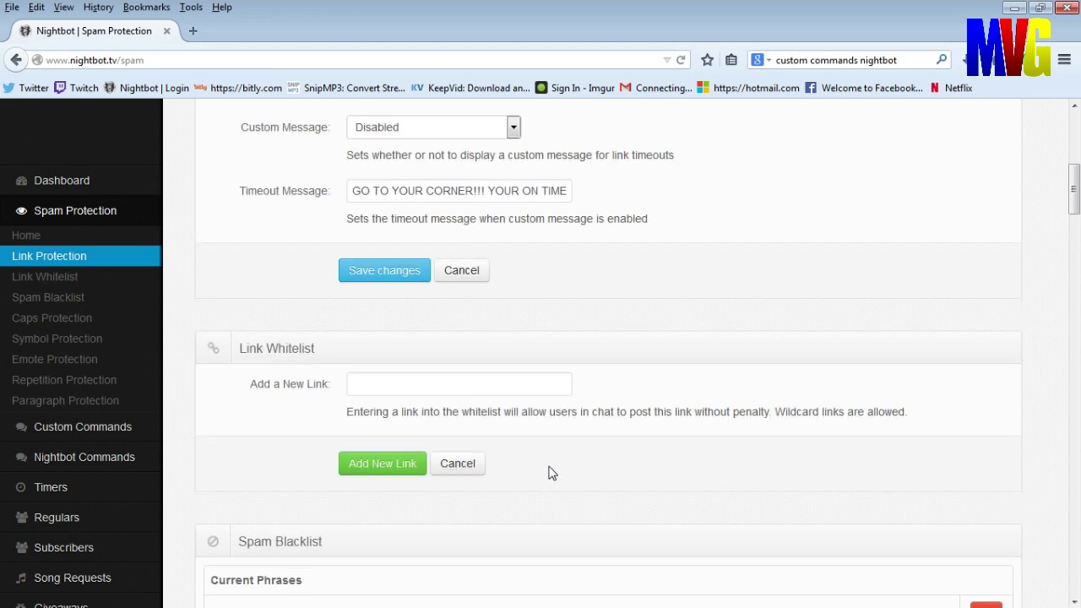
{"action": "scroll", "coordinate": [548, 471], "scroll_direction": "down", "scroll_amount": 2}
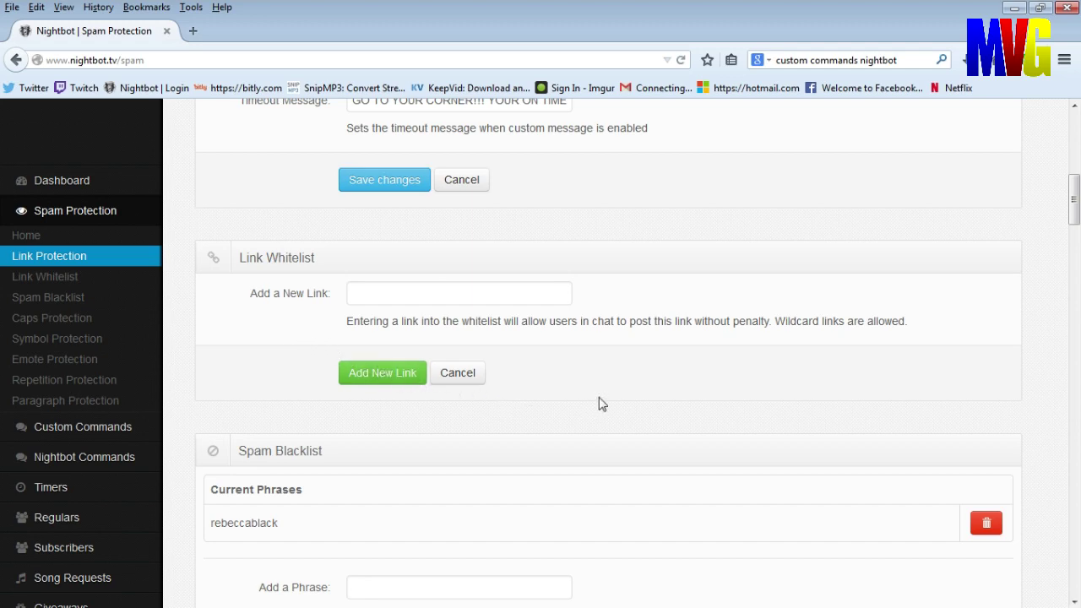
{"action": "scroll", "coordinate": [598, 403], "scroll_direction": "down", "scroll_amount": 4}
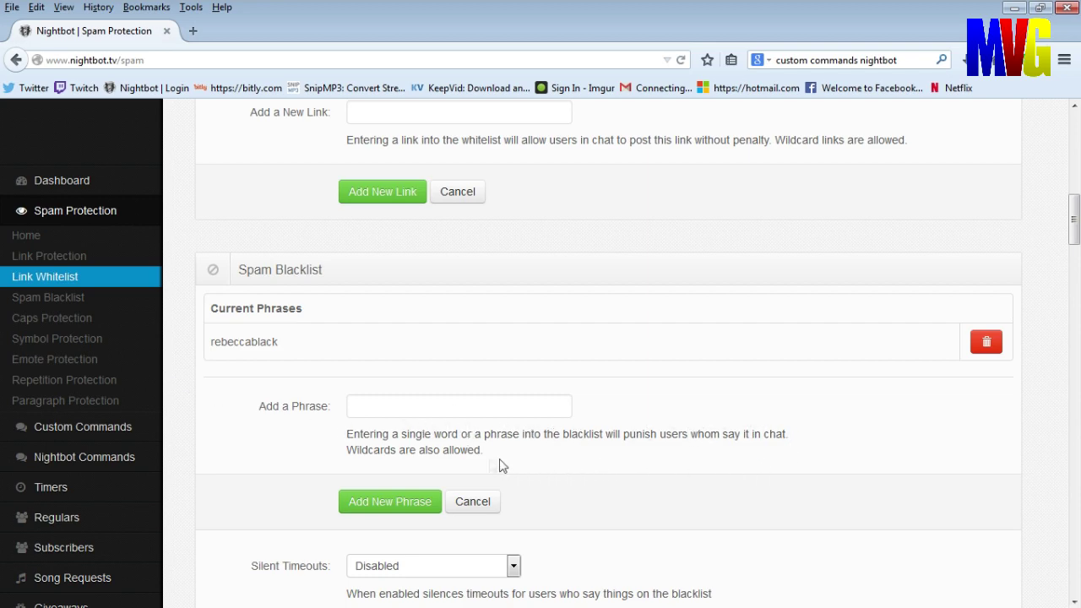
{"action": "left_click", "coordinate": [117, 182]}
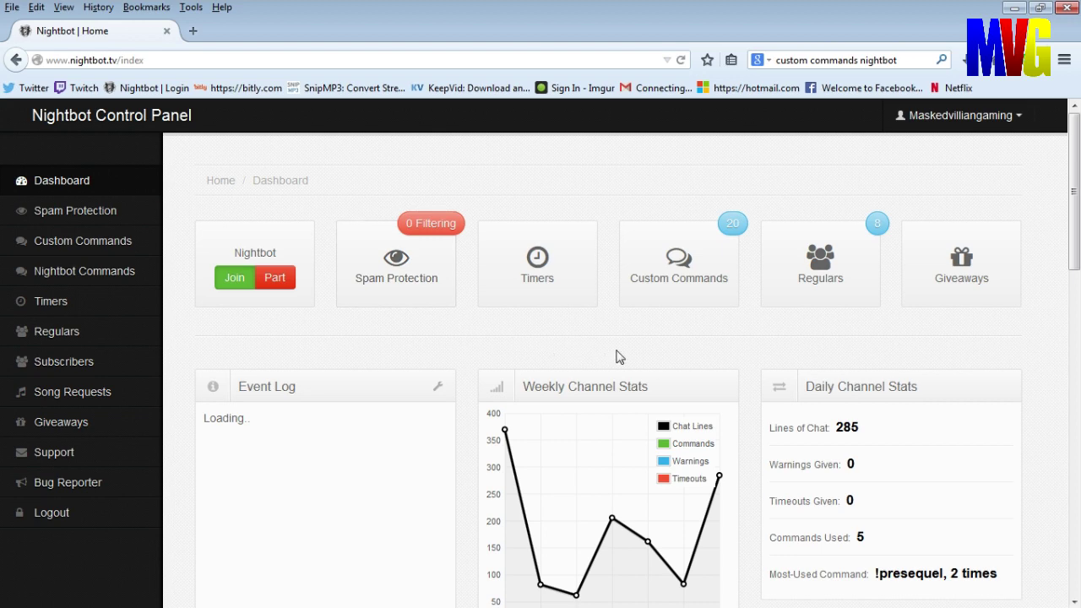